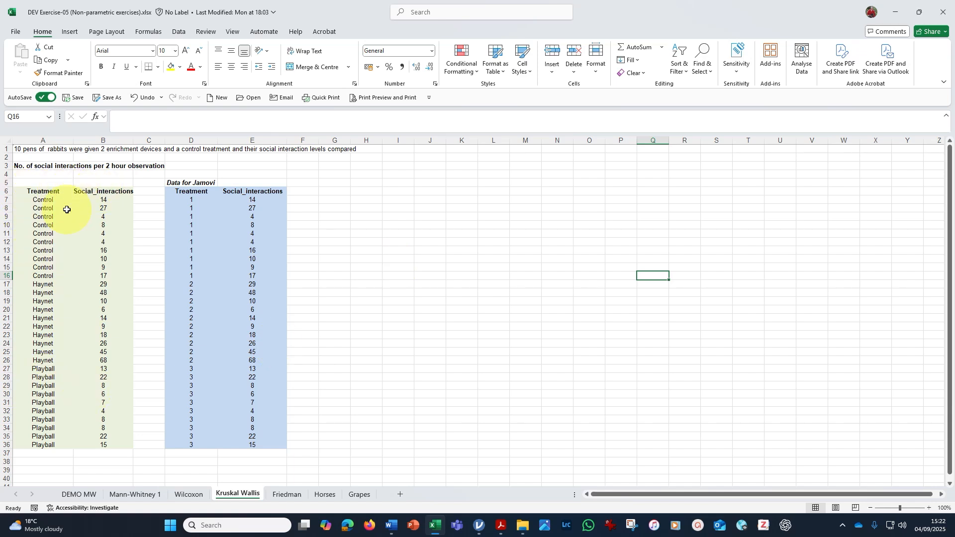
# - Switch to jamovi and label level 1 of the Treatment variable as Control
pyautogui.moveTo(63, 202); pyautogui.dragTo(58, 442)
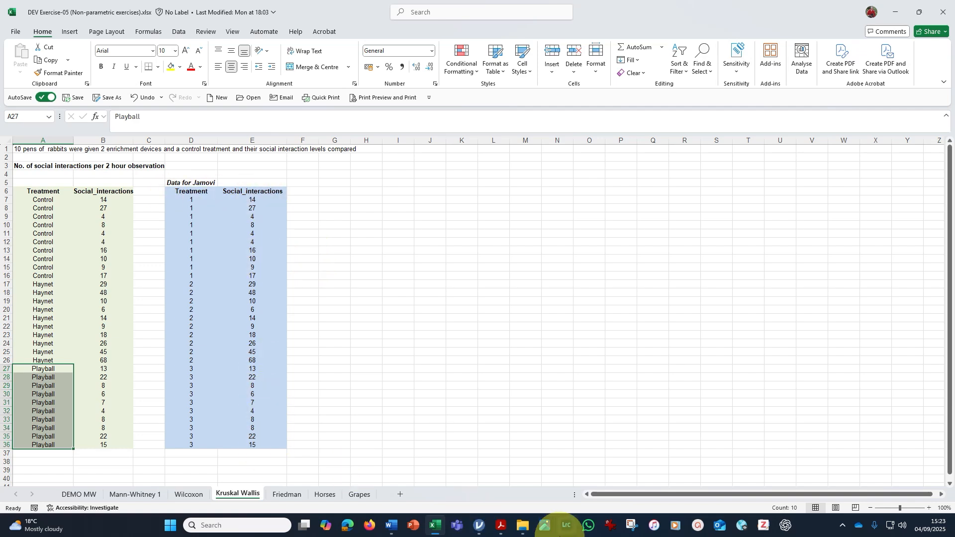
pyautogui.click(480, 529)
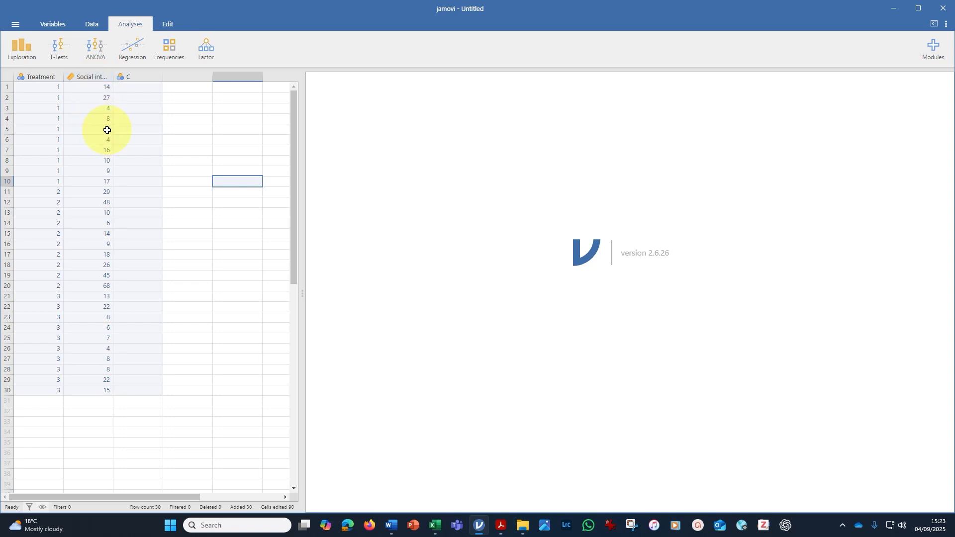
pyautogui.doubleClick(32, 78)
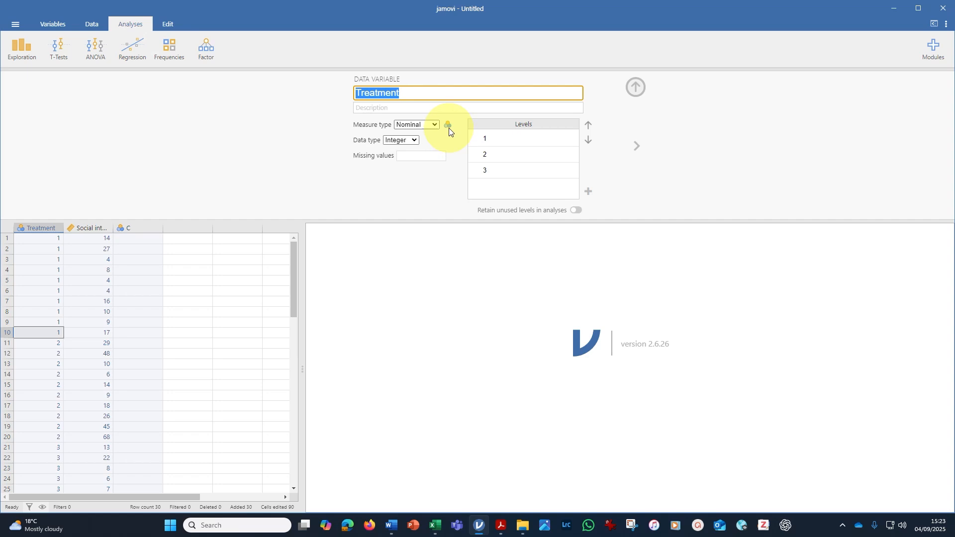
pyautogui.click(502, 139)
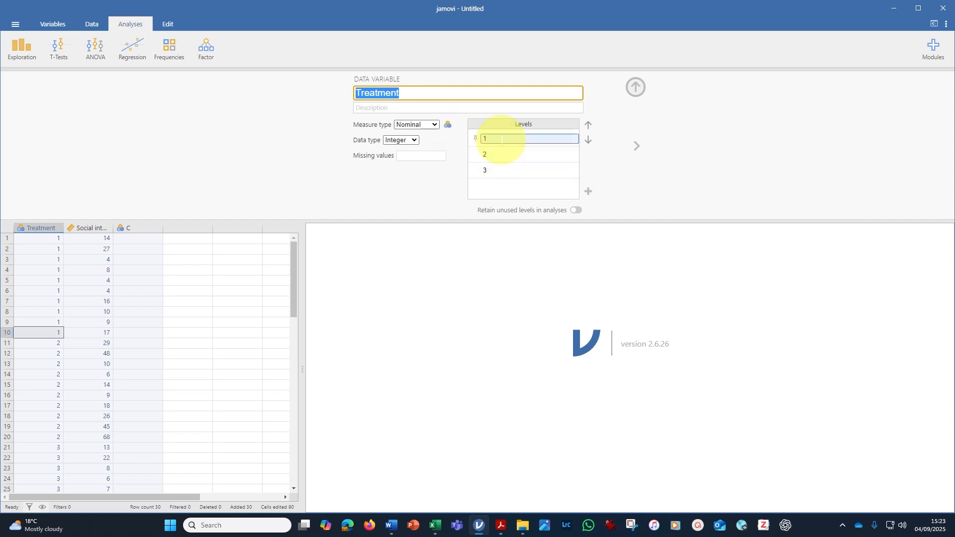
pyautogui.click(501, 140)
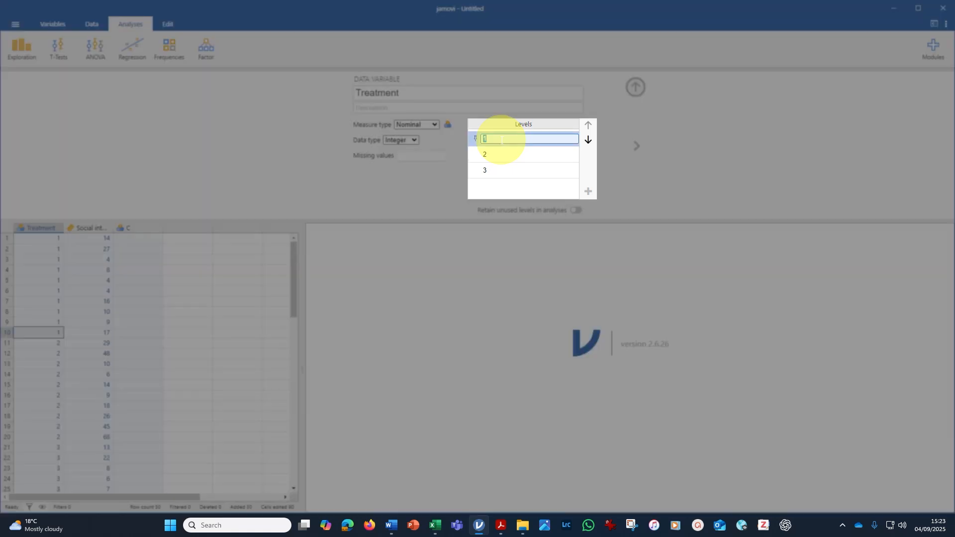
pyautogui.write('Control')
pyautogui.press('Return')
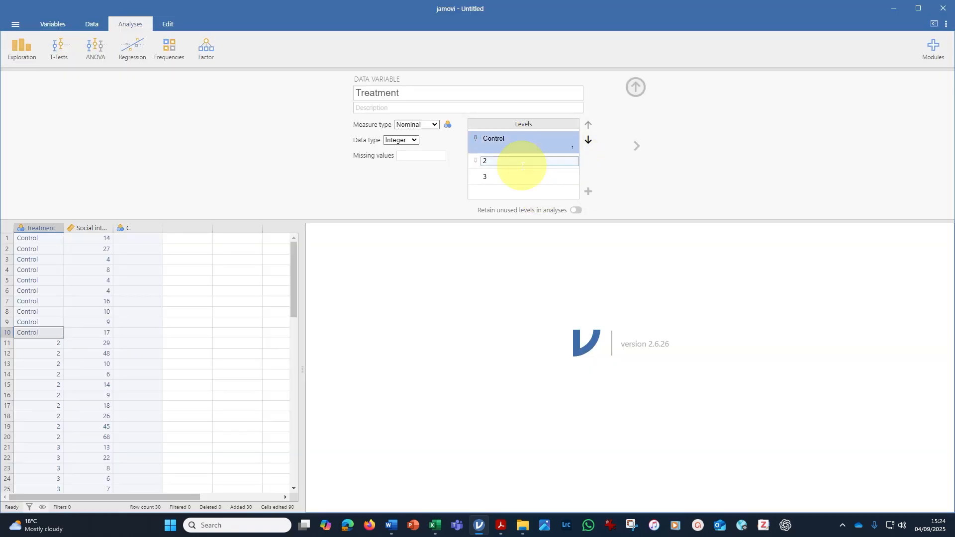
# - Label Treatment levels 2 and 3 as Haynet and Playball, and close the variable setup
pyautogui.click(497, 160)
pyautogui.click(498, 161)
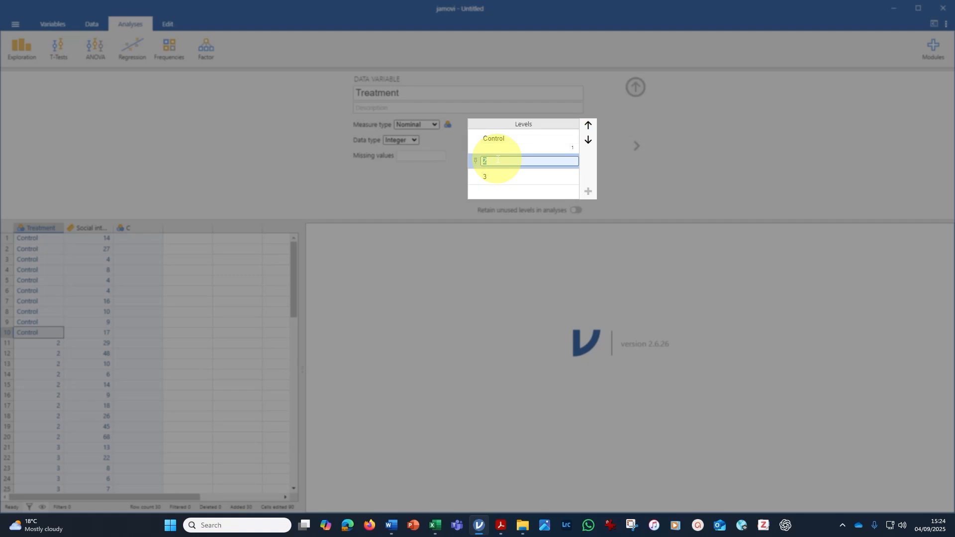
pyautogui.write('Haynet')
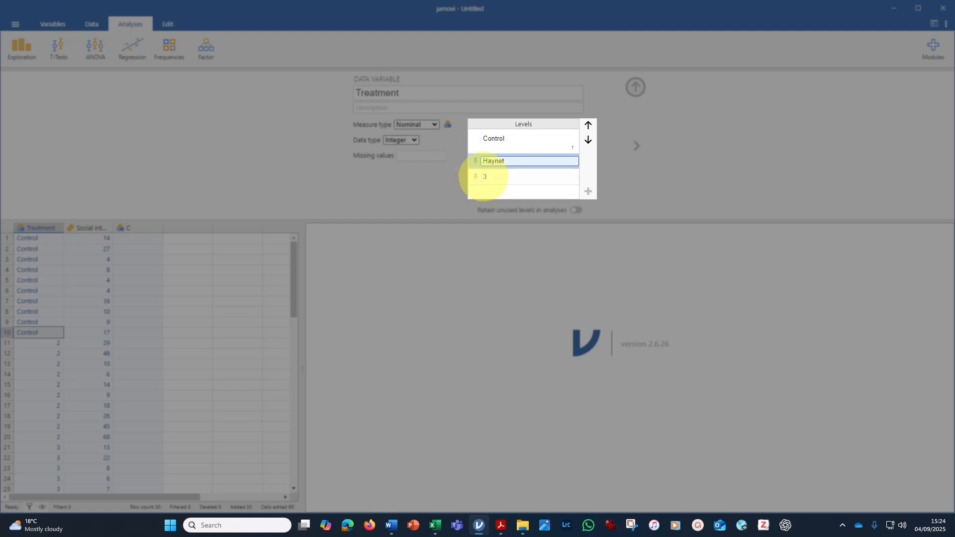
pyautogui.click(492, 177)
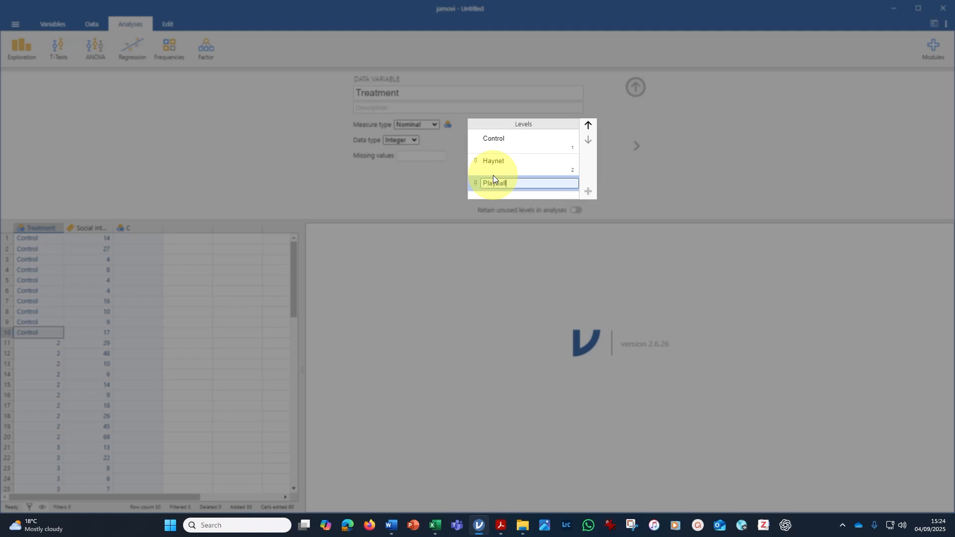
pyautogui.press('Return')
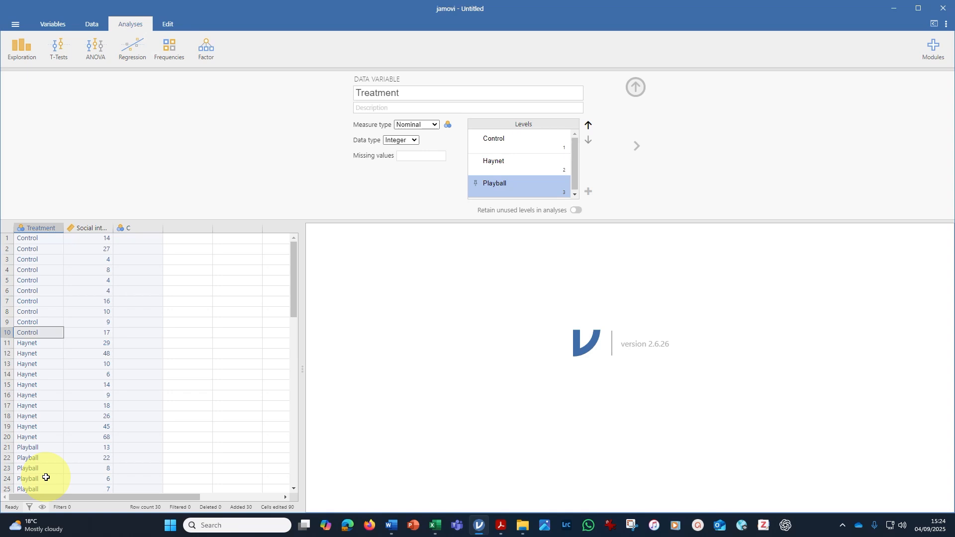
pyautogui.click(561, 180)
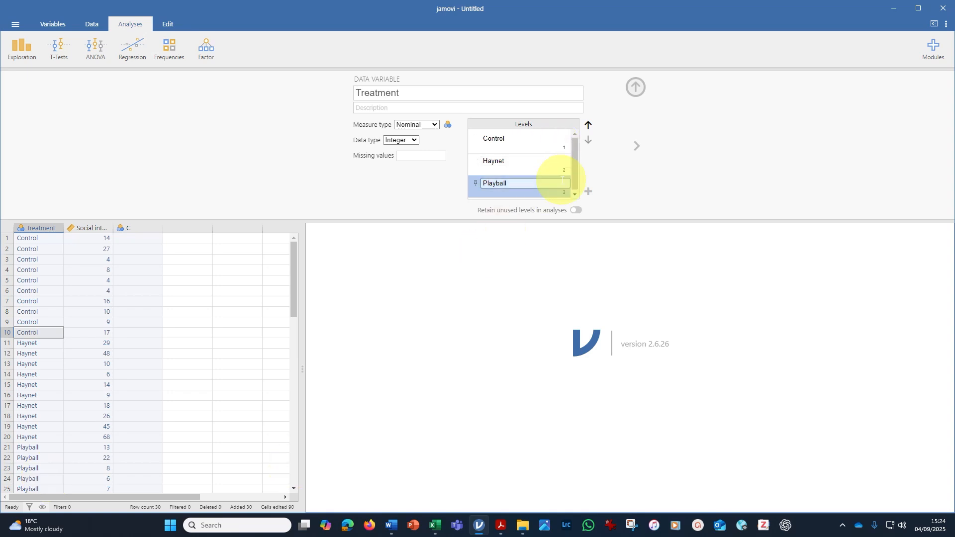
pyautogui.click(641, 88)
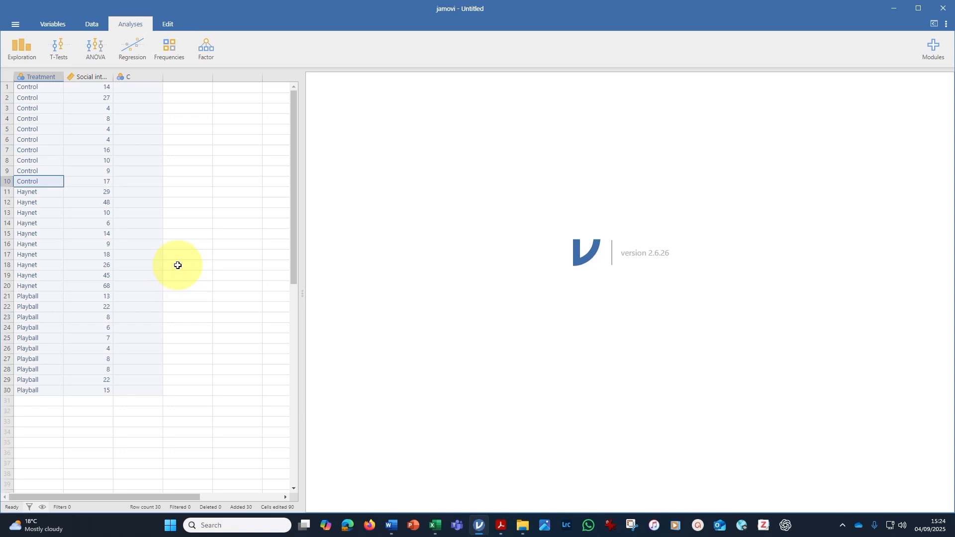
# - Create a Descriptives analysis of Social interactions split by Treatment
pyautogui.click(19, 46)
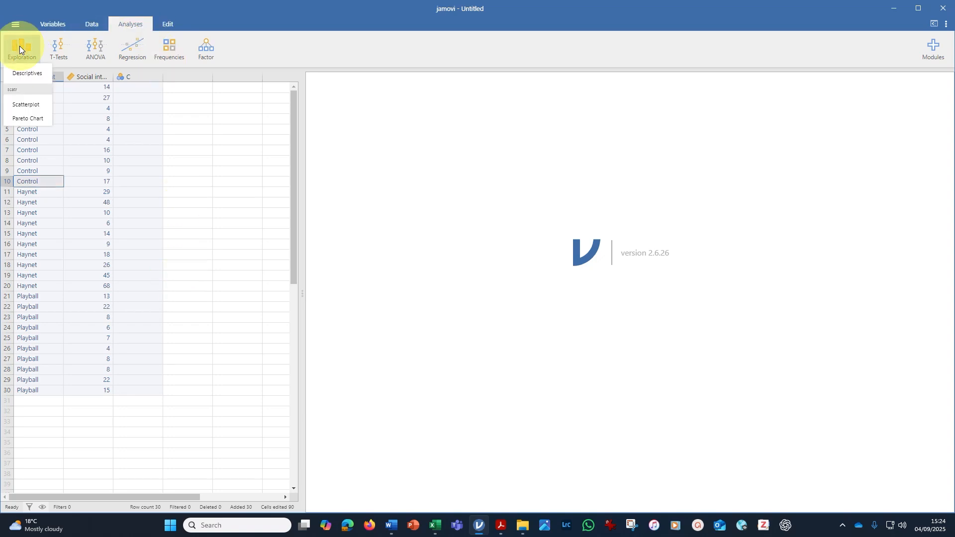
pyautogui.click(20, 77)
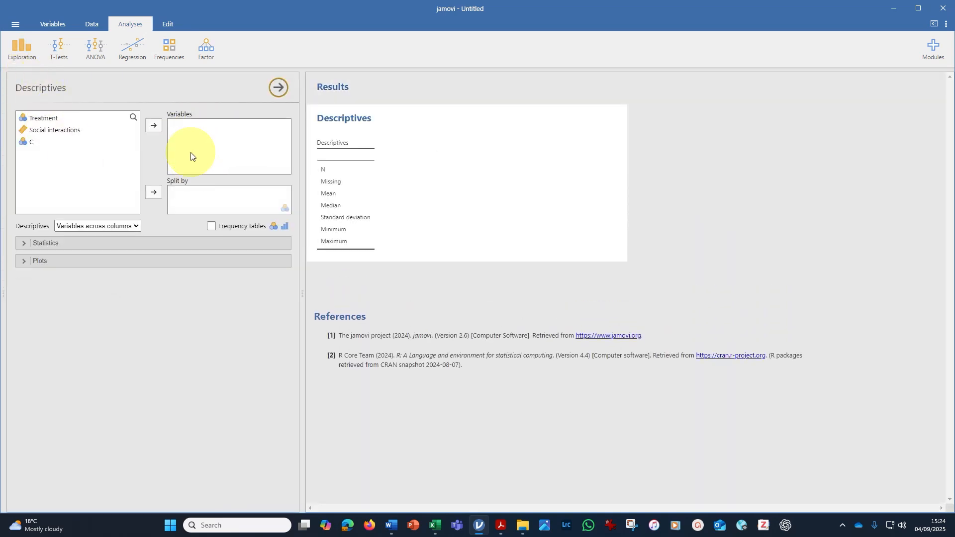
pyautogui.click(70, 130)
pyautogui.click(153, 127)
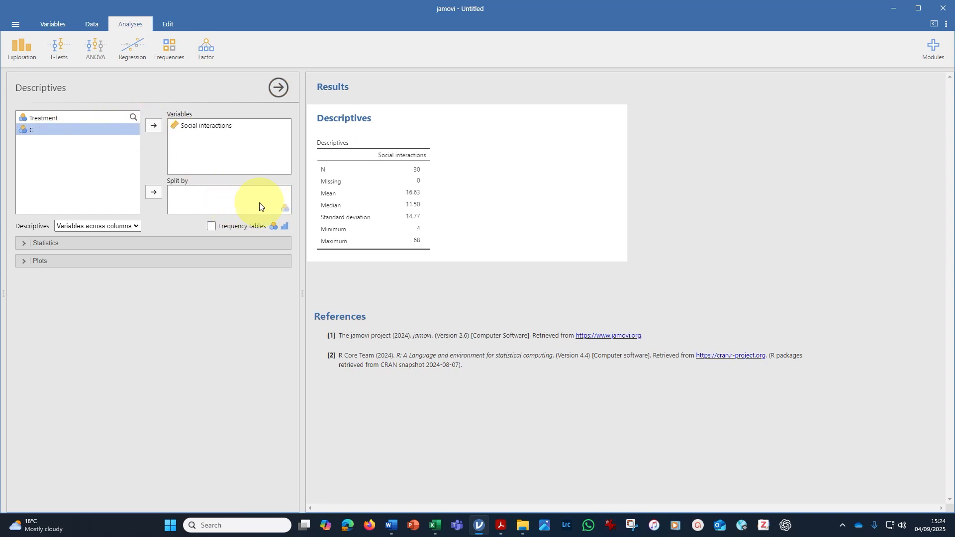
pyautogui.click(56, 117)
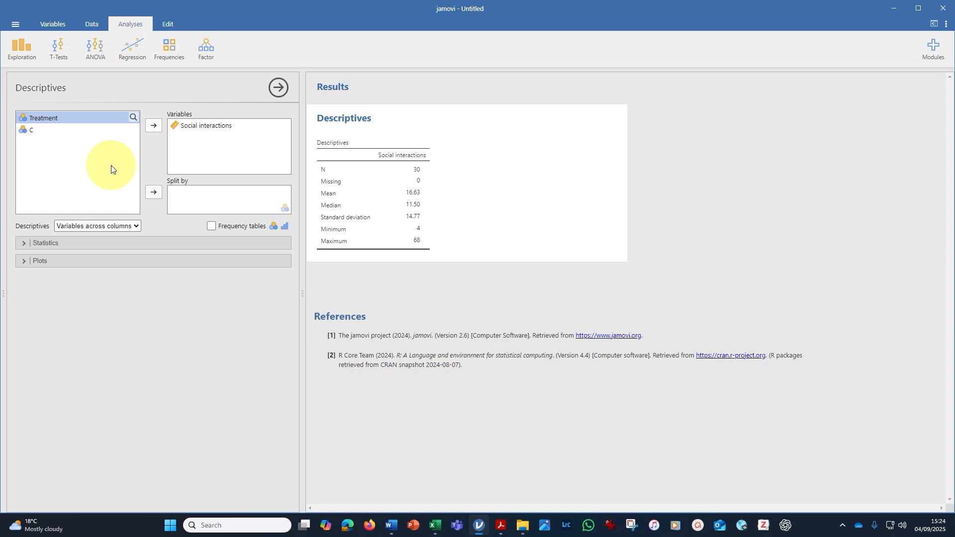
pyautogui.click(153, 192)
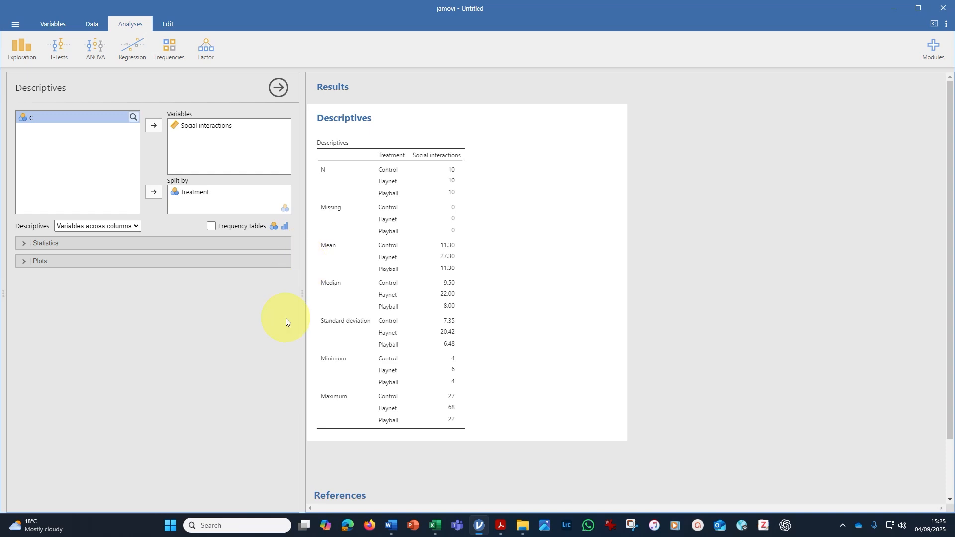
# - Show the statistics options and lay out the descriptives table with variables across rows
pyautogui.click(24, 245)
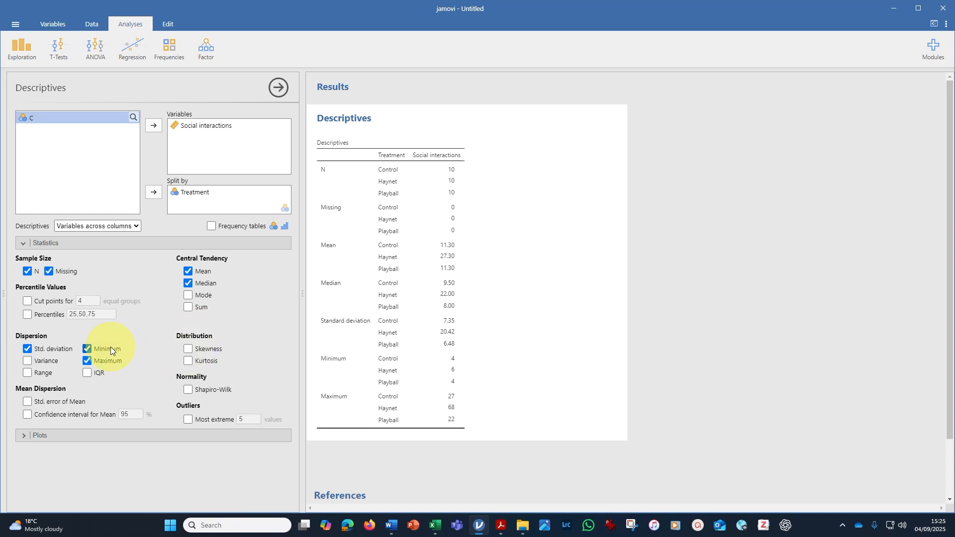
pyautogui.click(136, 227)
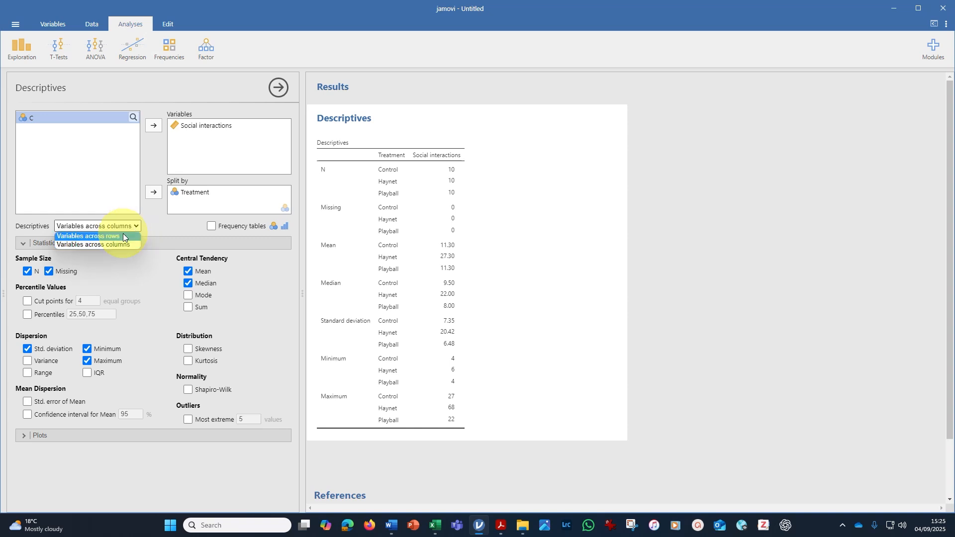
pyautogui.click(124, 236)
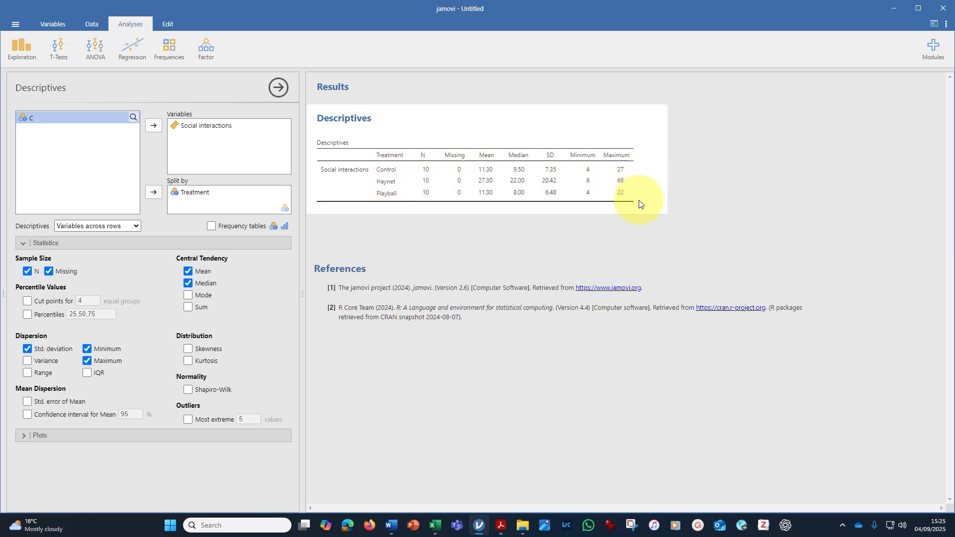
# - Replace the mean and standard deviation with the 25, 50 and 75 percentiles, and add a box plot of Social interactions
pyautogui.click(189, 272)
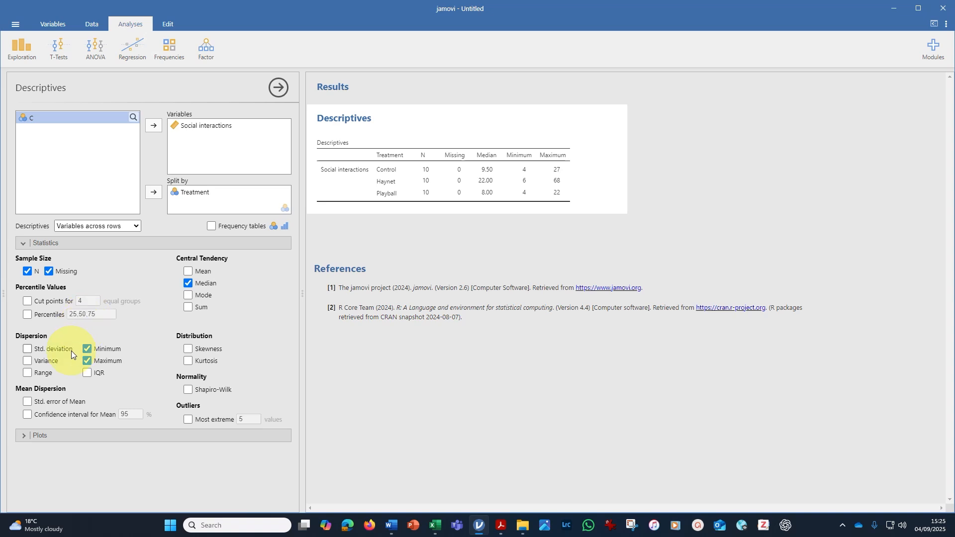
pyautogui.click(27, 315)
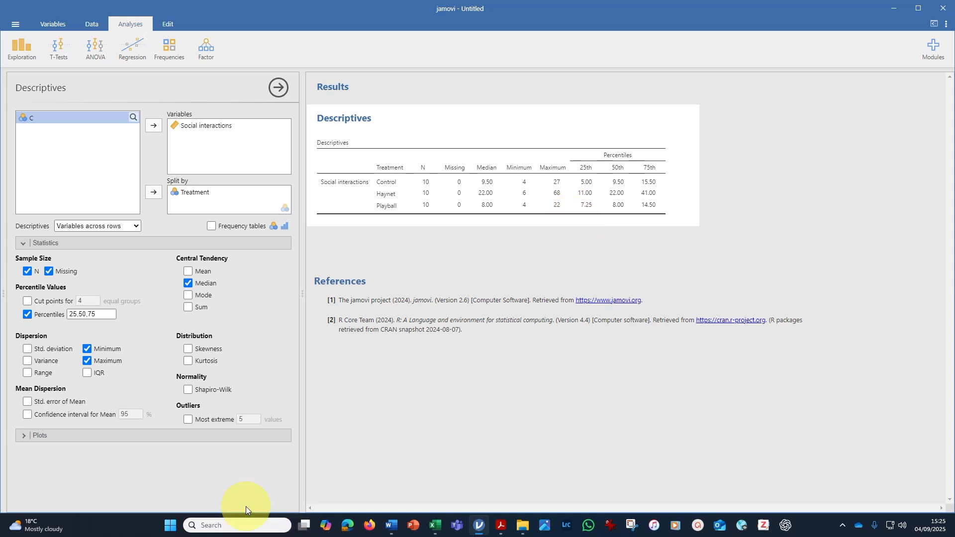
pyautogui.click(25, 438)
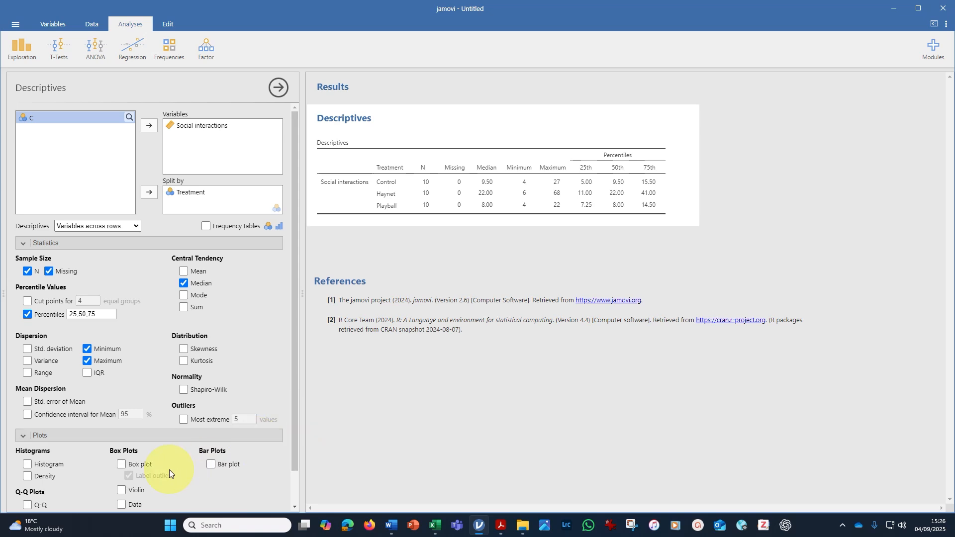
pyautogui.click(122, 465)
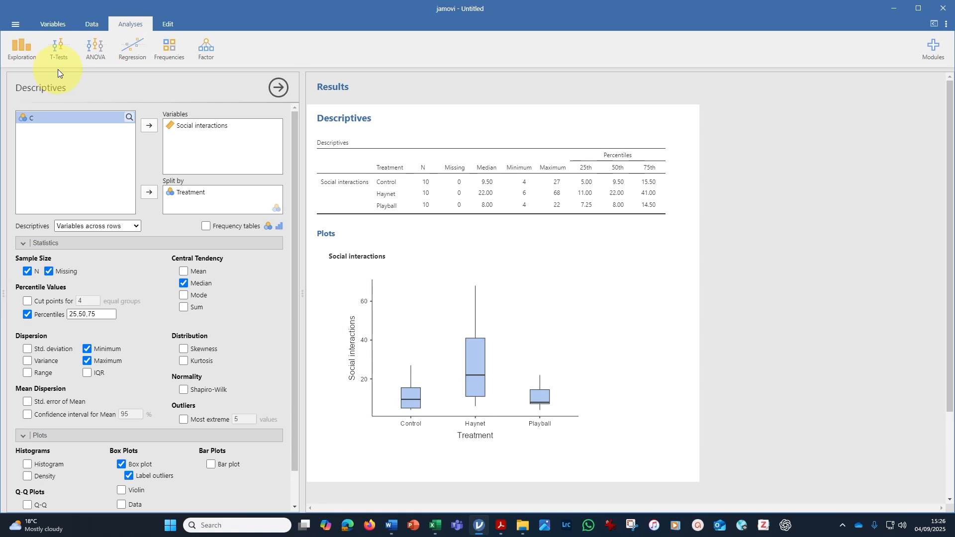
# - Run a Kruskal-Wallis one-way ANOVA with Social interactions as dependent variable and Treatment as grouping variable
pyautogui.click(99, 59)
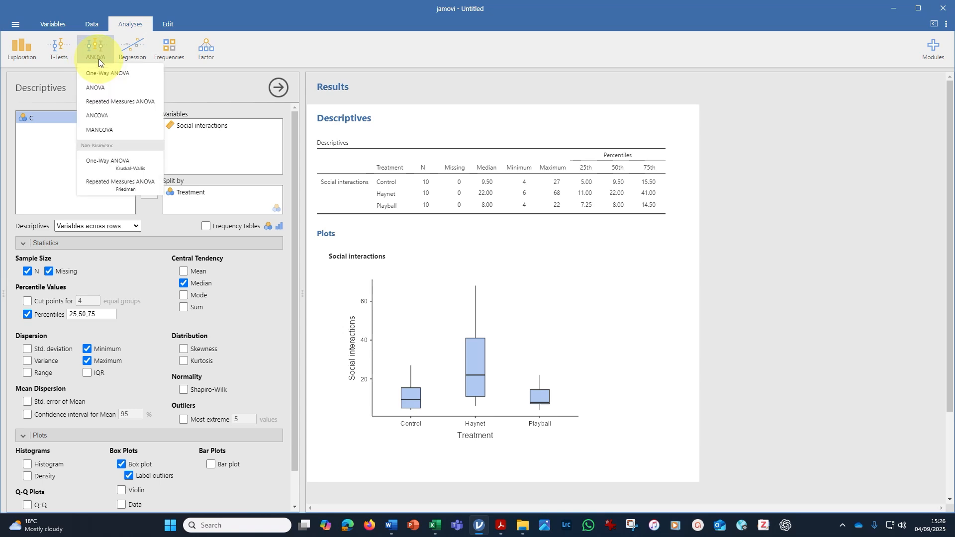
pyautogui.click(140, 170)
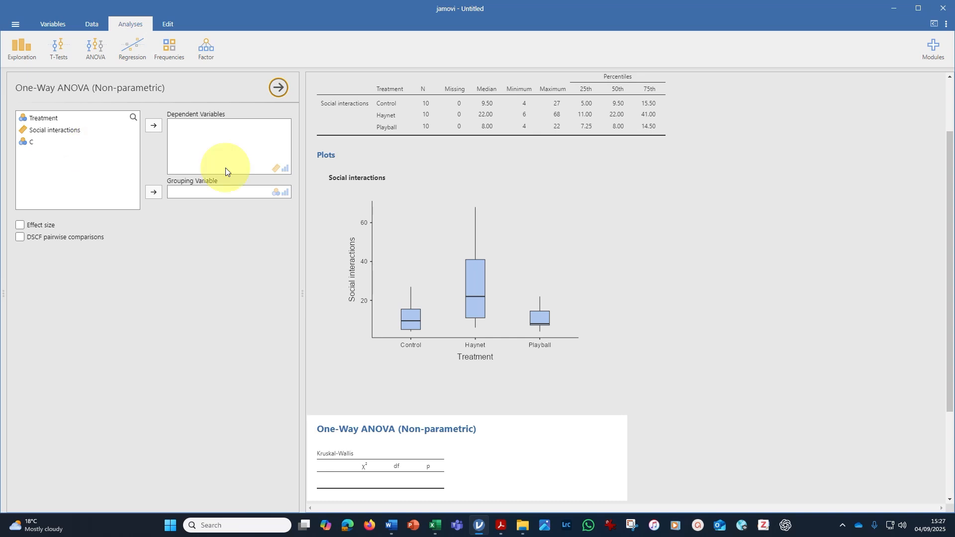
pyautogui.click(48, 130)
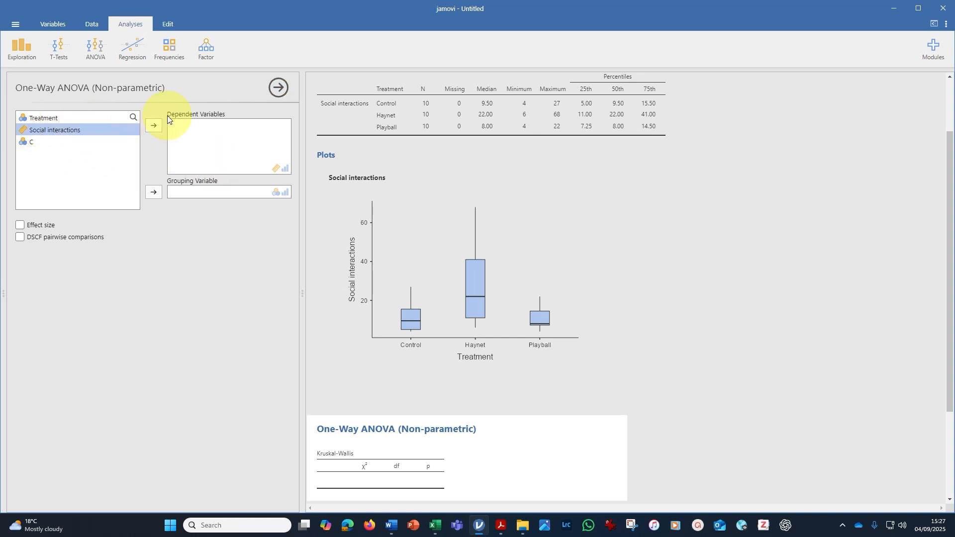
pyautogui.click(153, 125)
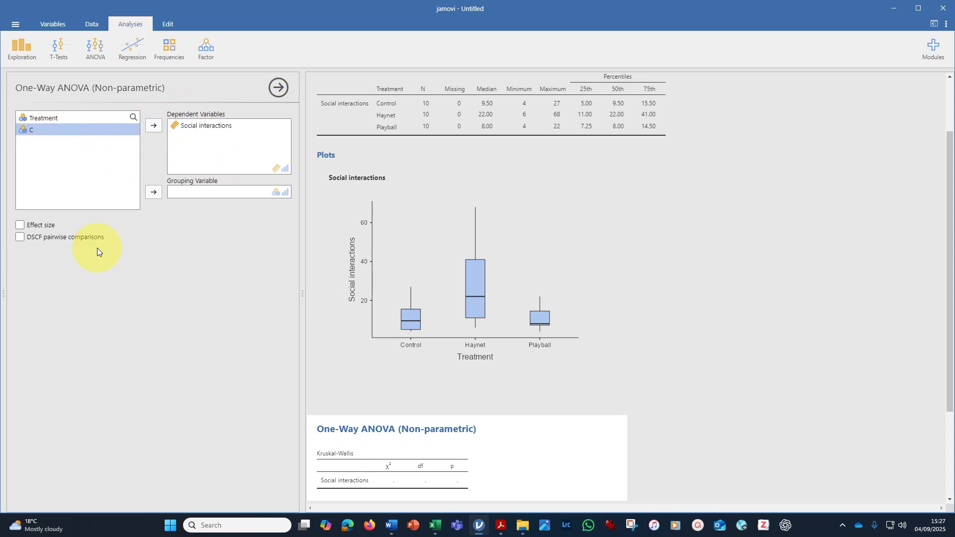
pyautogui.click(43, 118)
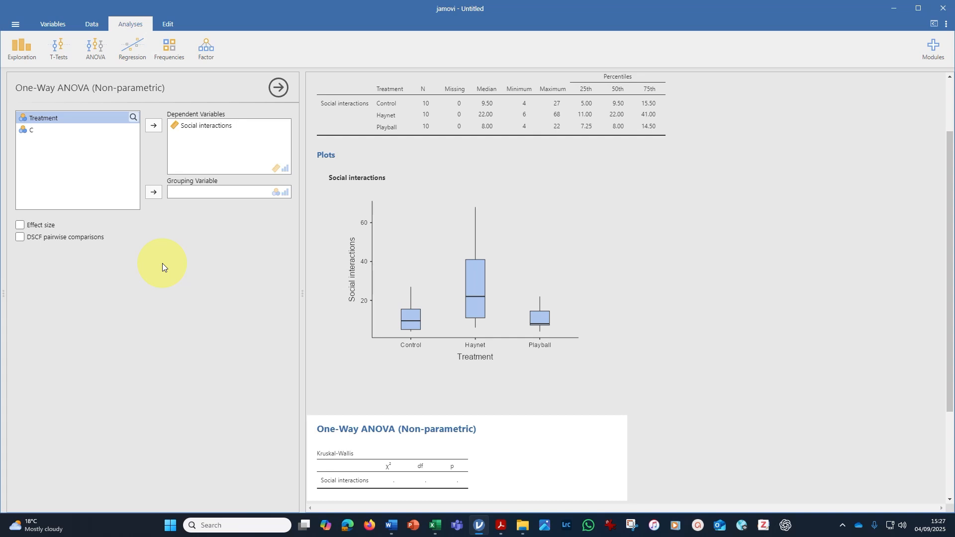
pyautogui.click(155, 193)
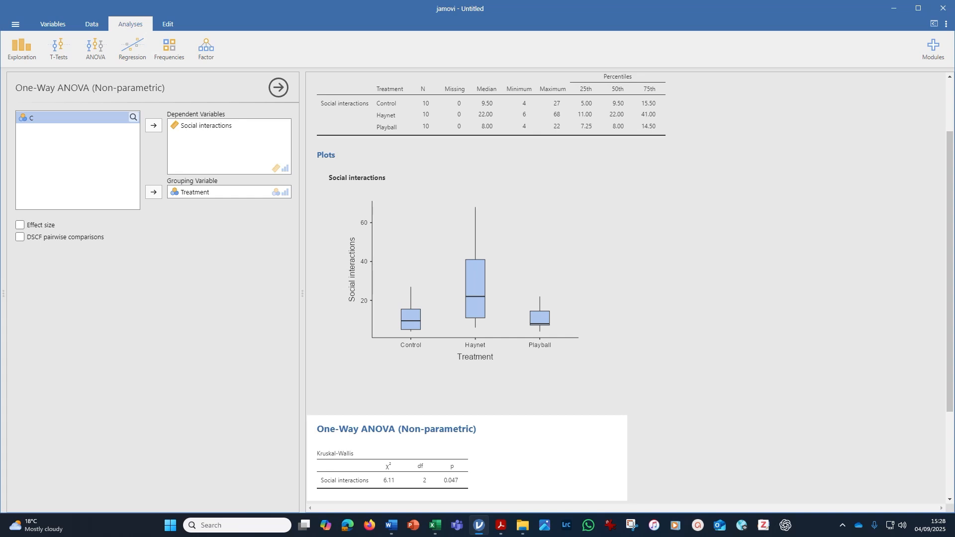
# - Turn on the DSCF pairwise comparisons for the Kruskal-Wallis test, examine the table and turn them off again
pyautogui.click(19, 238)
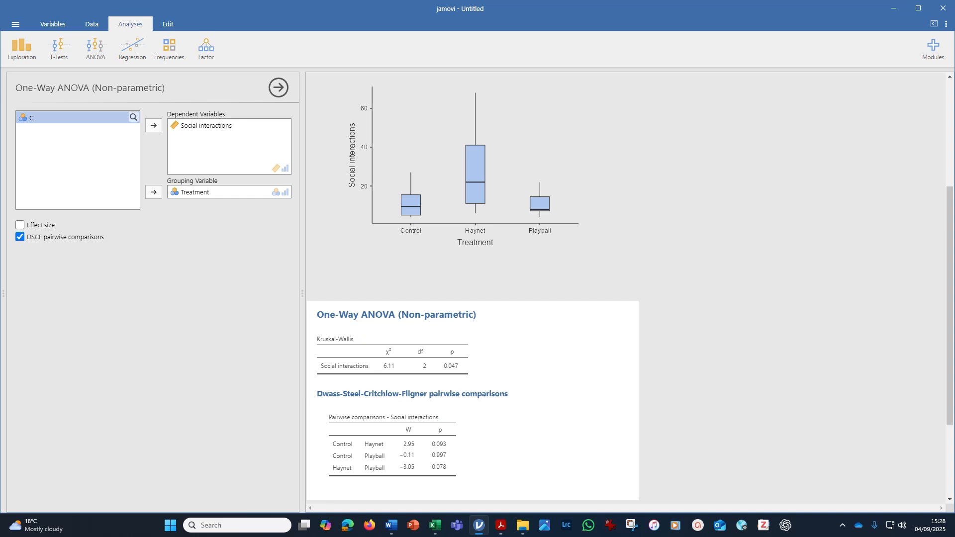
pyautogui.scroll(-1, 495, 344)
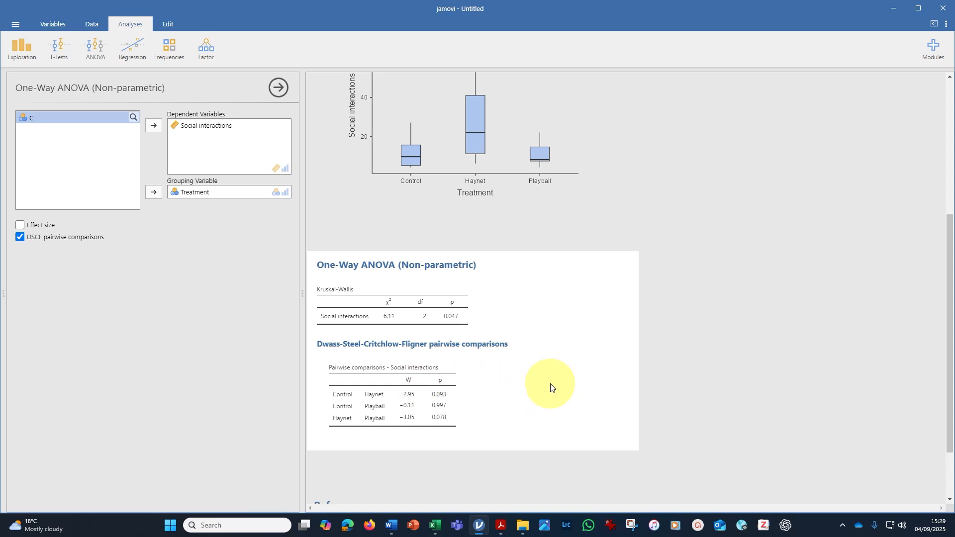
pyautogui.click(20, 237)
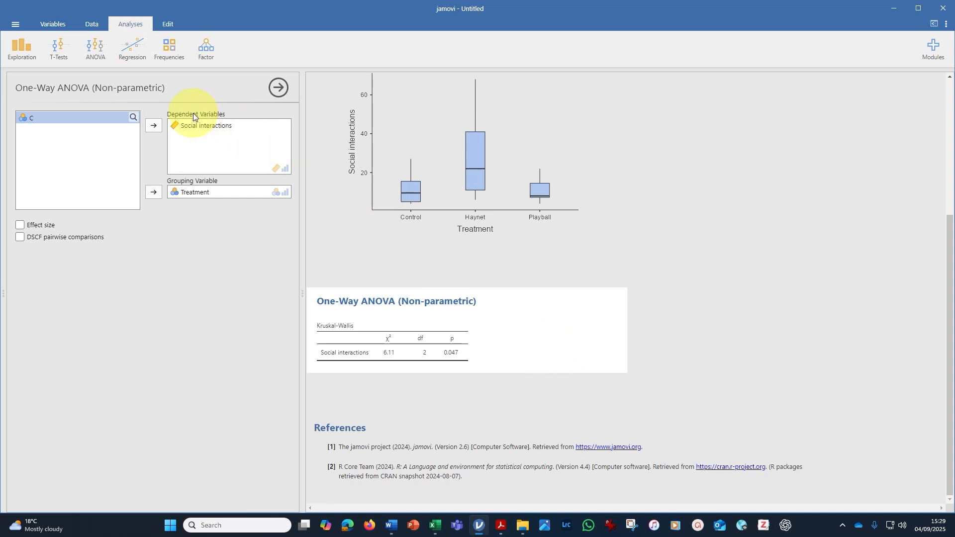
# - Add a row filter to the data and begin its formula with the condition Treatment==1
pyautogui.click(92, 24)
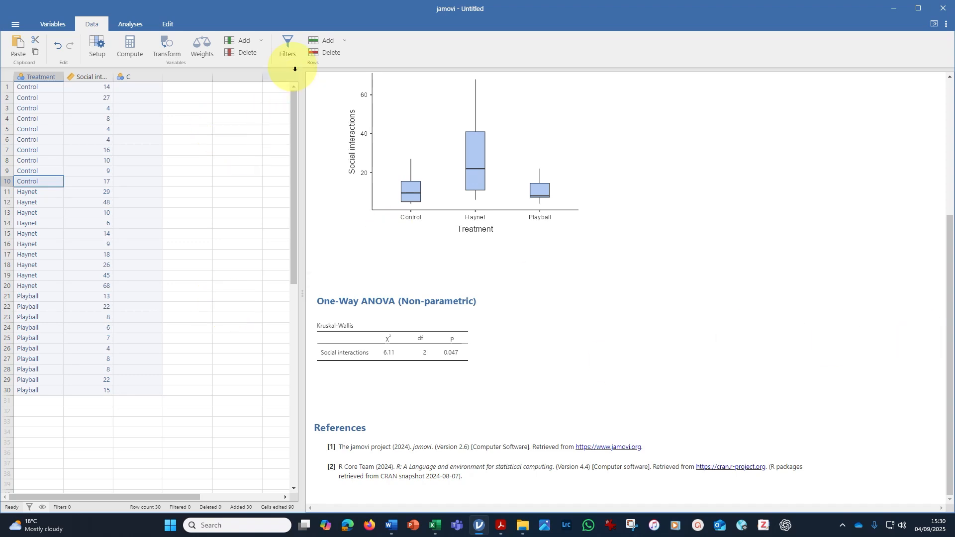
pyautogui.click(287, 44)
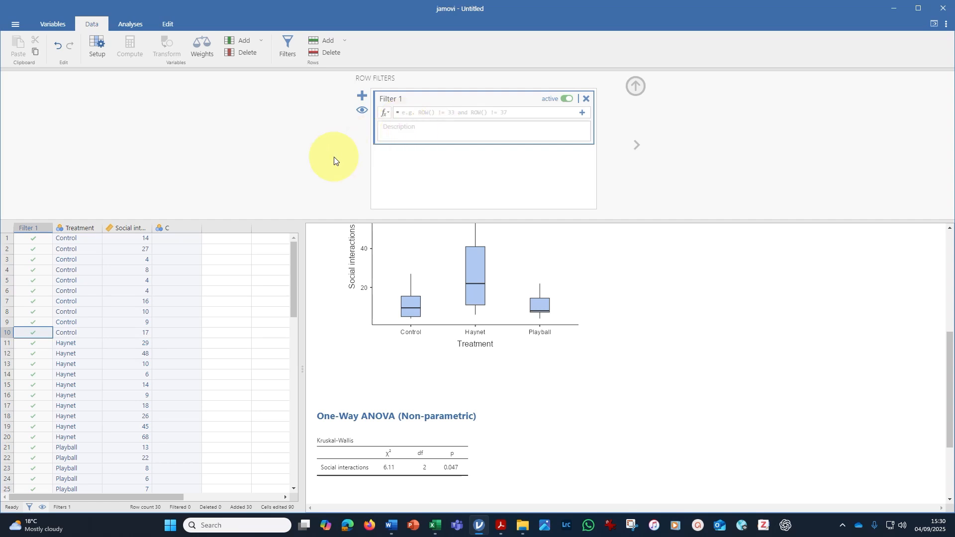
pyautogui.click(387, 113)
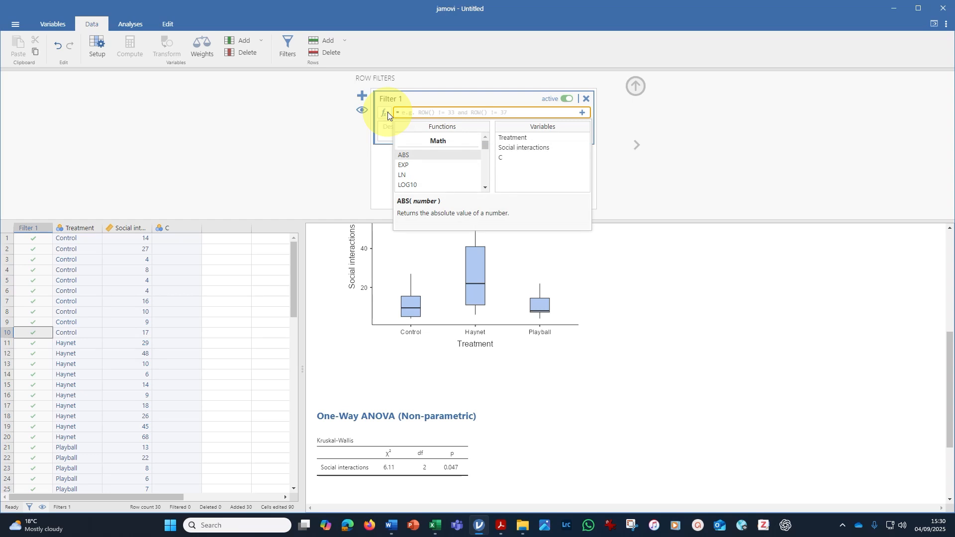
pyautogui.doubleClick(522, 139)
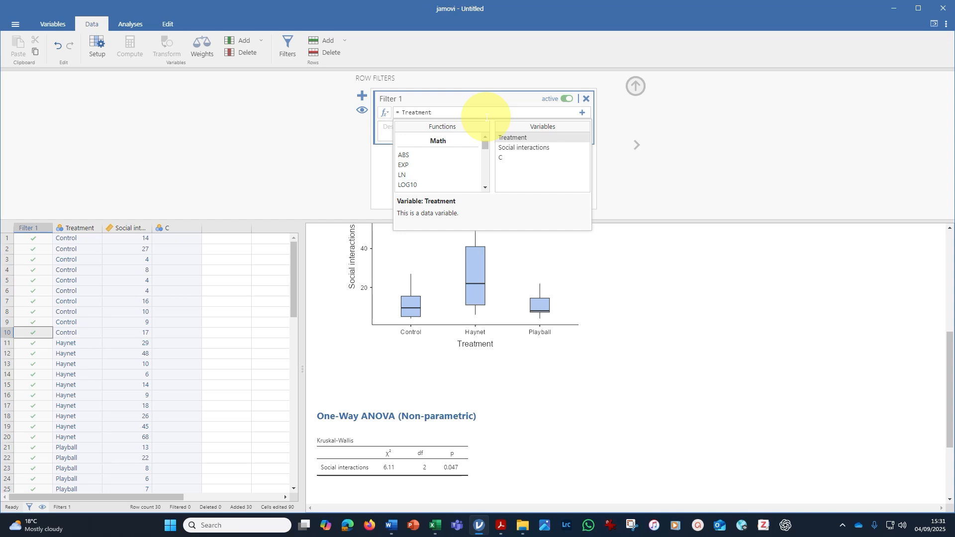
pyautogui.write('==')
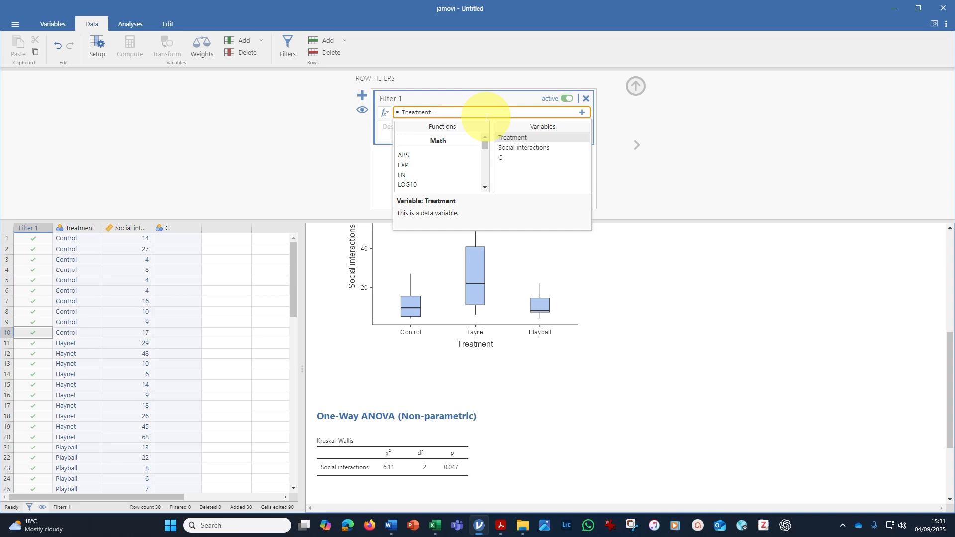
pyautogui.write('1')
# - Complete the row filter formula as Treatment==1 or Treatment==2, apply it, and check the filtered rows and Kruskal-Wallis table
pyautogui.press('BackSpace')
pyautogui.press('BackSpace')
pyautogui.write('or')
pyautogui.press('BackSpace')
pyautogui.doubleClick(511, 137)
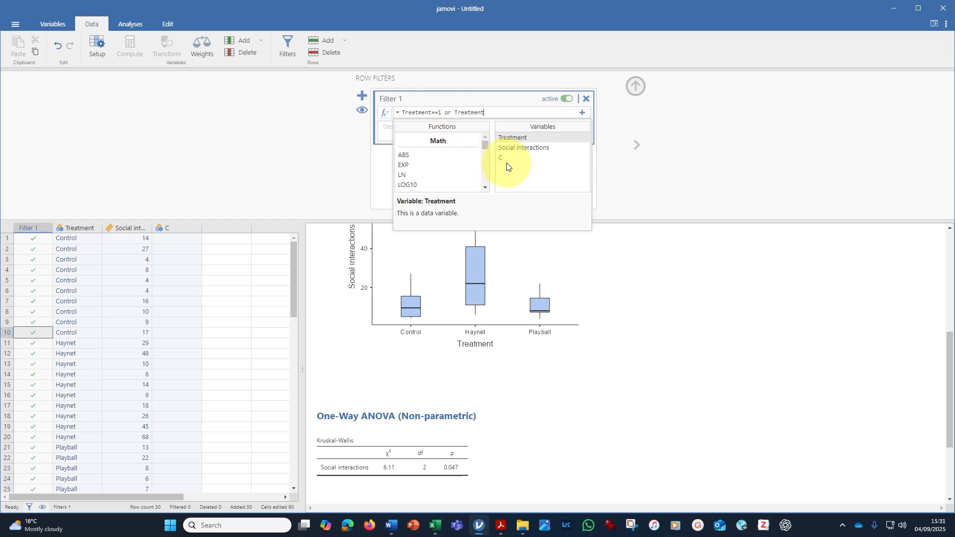
pyautogui.write('==2')
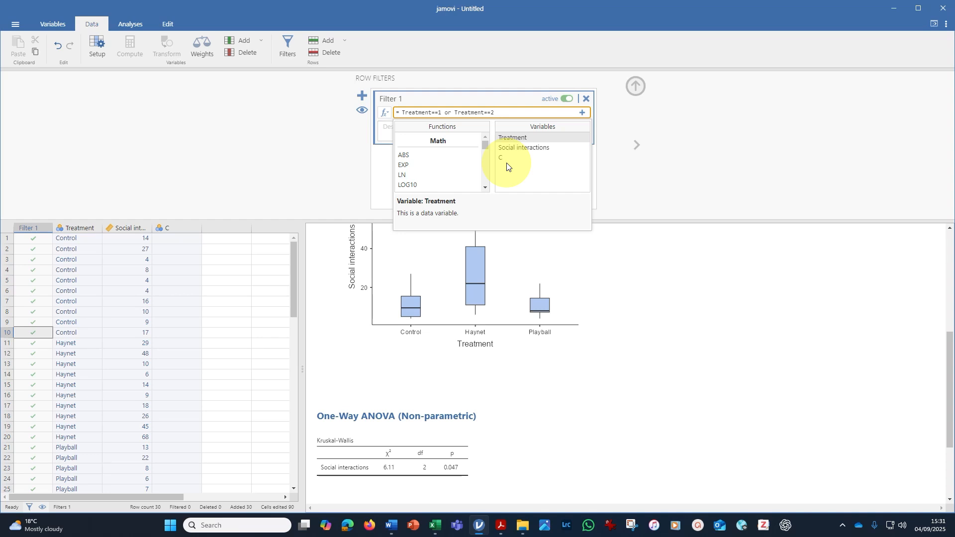
pyautogui.press('Return')
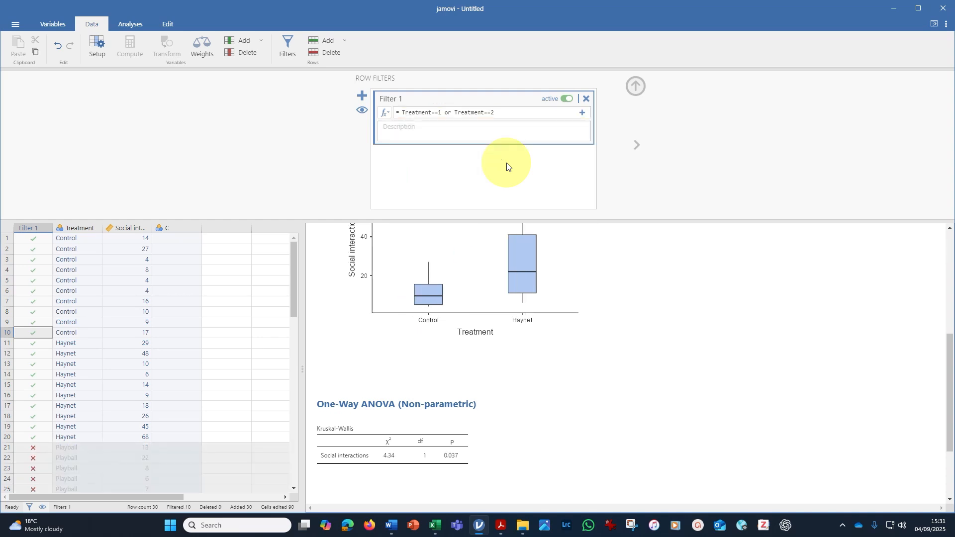
pyautogui.scroll(-5, 122, 363)
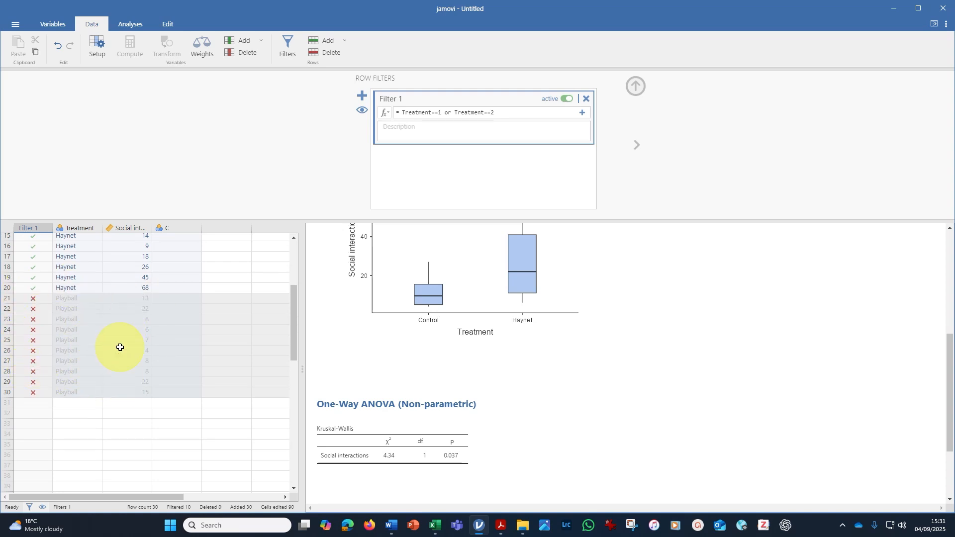
pyautogui.scroll(5, 120, 348)
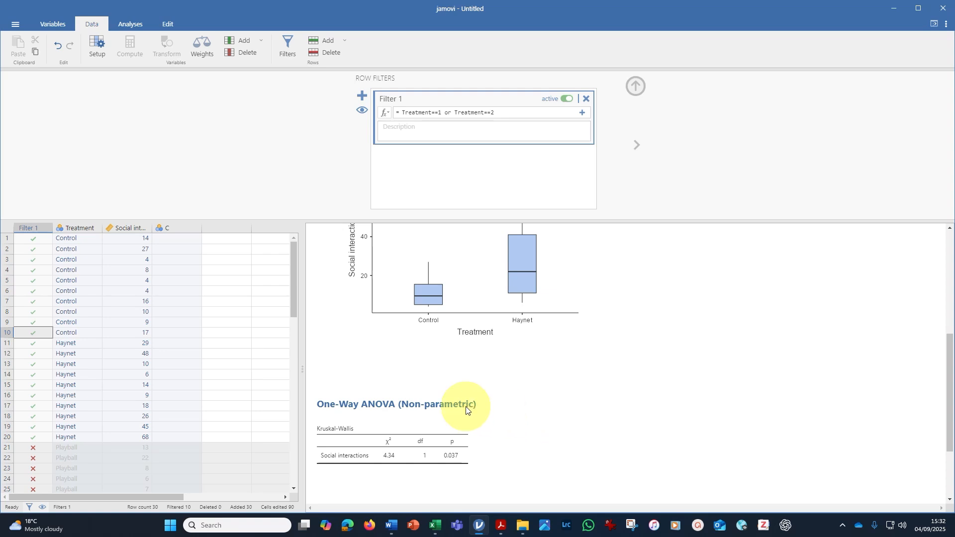
pyautogui.scroll(-2, 467, 396)
pyautogui.scroll(-1, 471, 389)
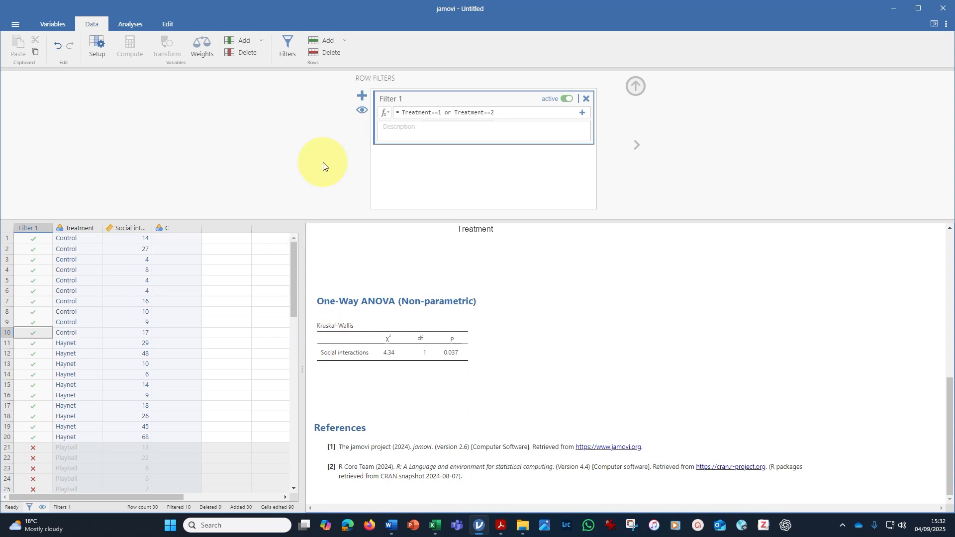
# - Add an Independent Samples T-Test analysis that uses Mann-Whitney U instead of Student's test
pyautogui.click(134, 25)
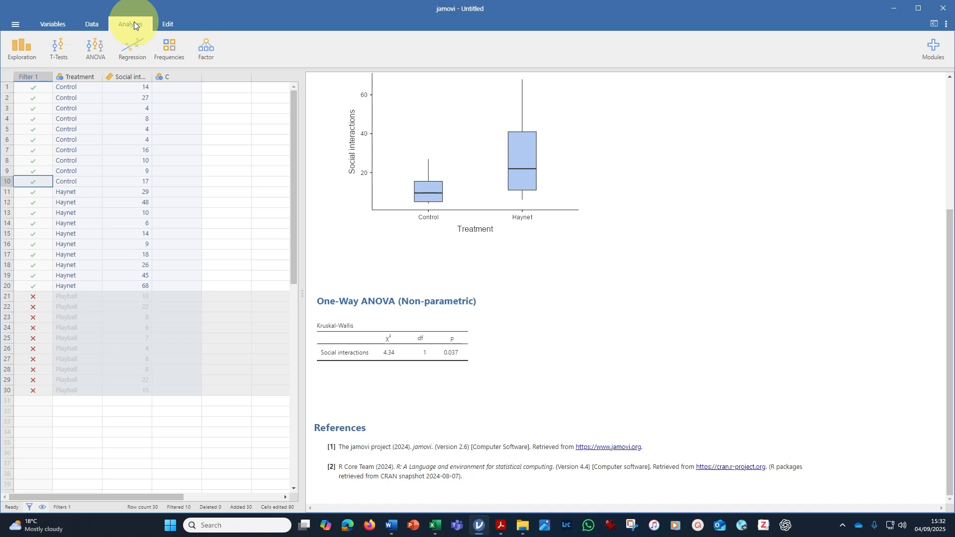
pyautogui.click(53, 53)
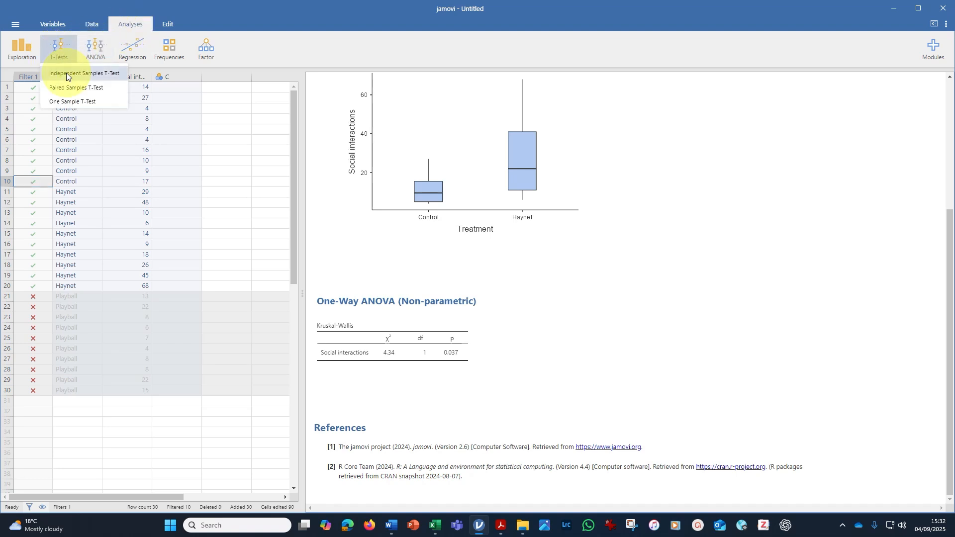
pyautogui.click(66, 72)
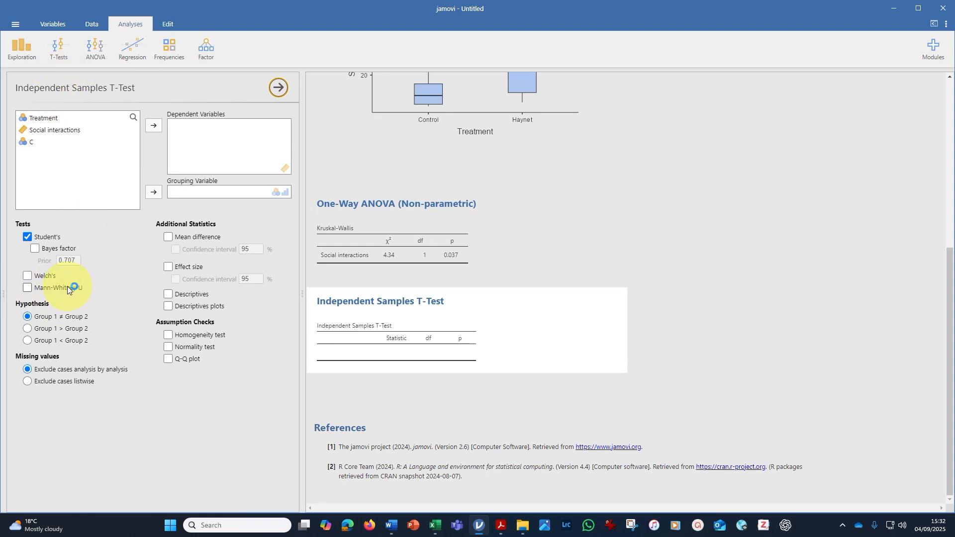
pyautogui.click(27, 237)
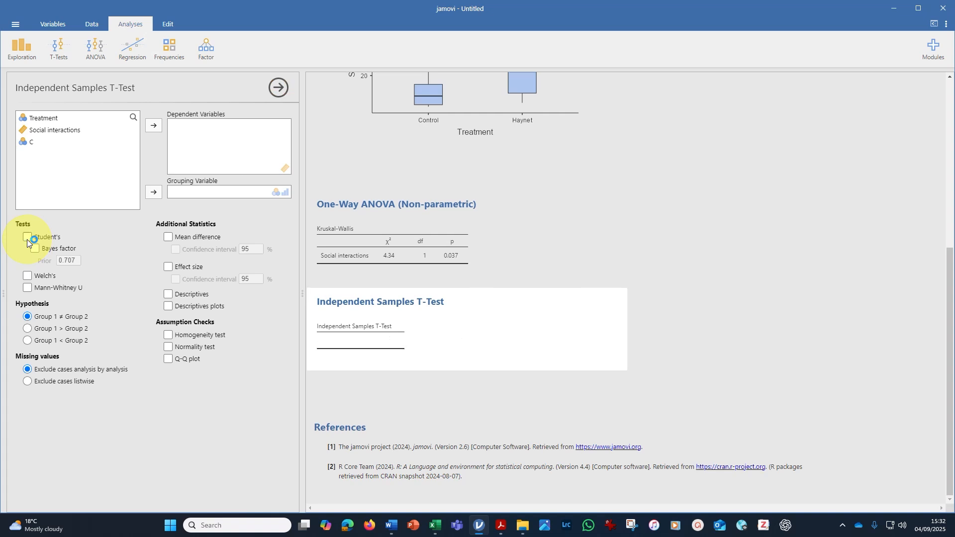
pyautogui.click(27, 288)
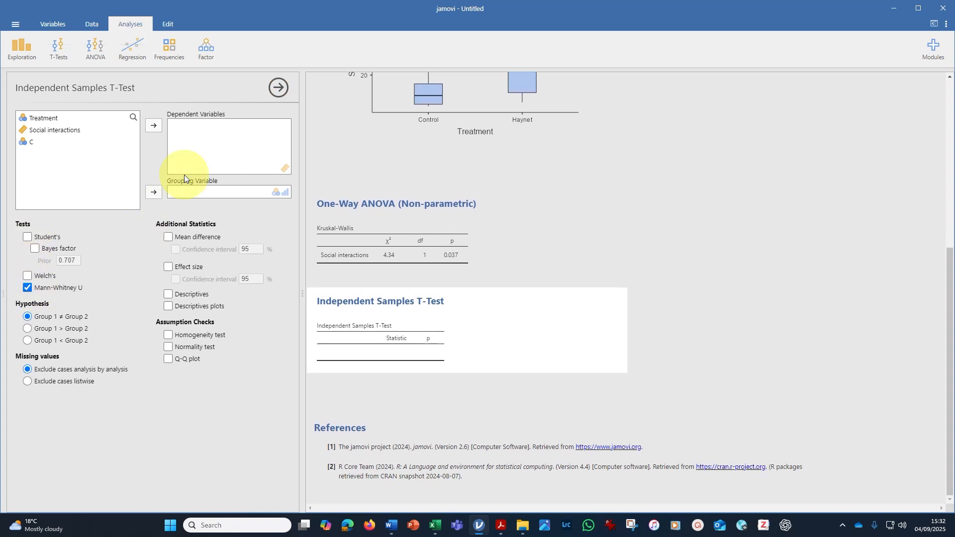
# - Assign Social interactions as the dependent variable and Treatment as the grouping variable of the Mann-Whitney U test
pyautogui.click(51, 124)
pyautogui.click(154, 125)
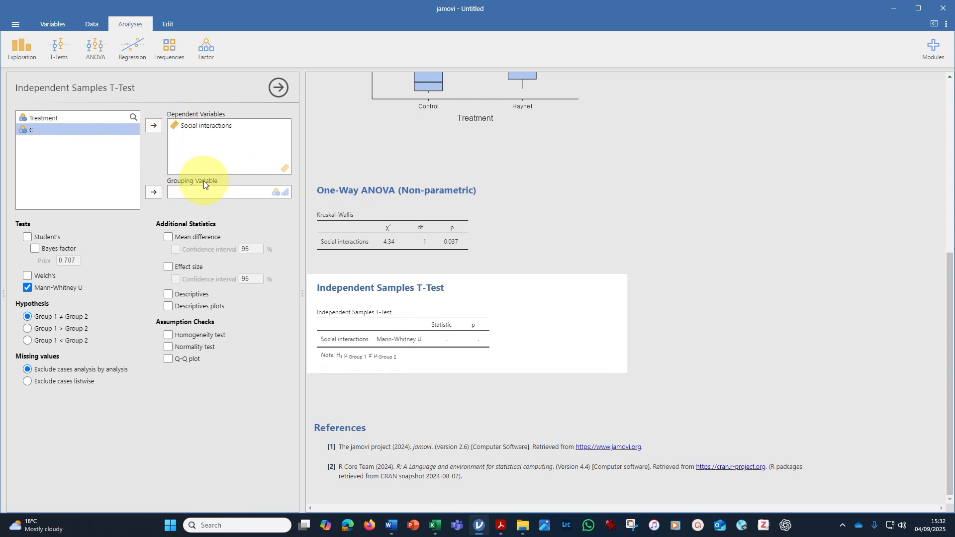
pyautogui.click(49, 119)
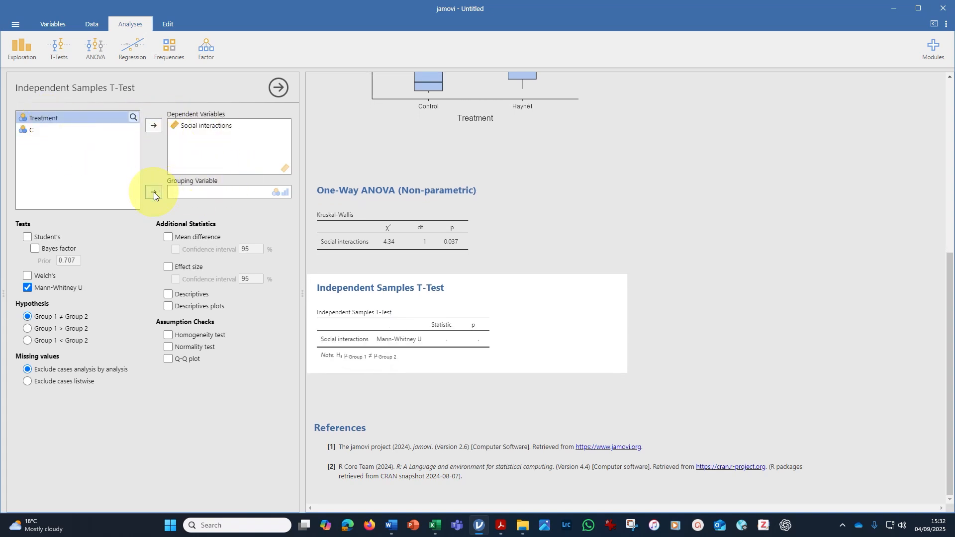
pyautogui.click(153, 194)
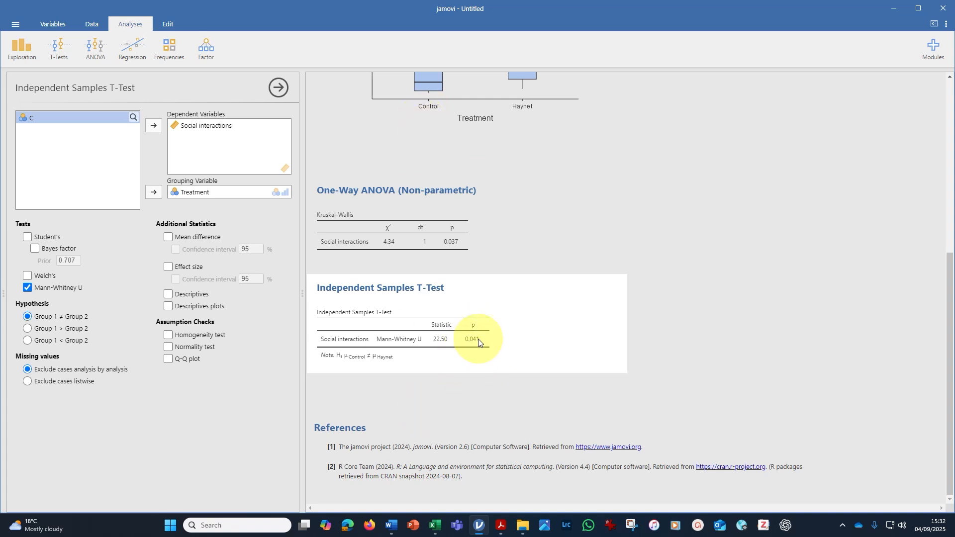
# - Change the row filter to Treatment==1 or Treatment==3, then check the included rows and the Mann-Whitney U result
pyautogui.click(97, 23)
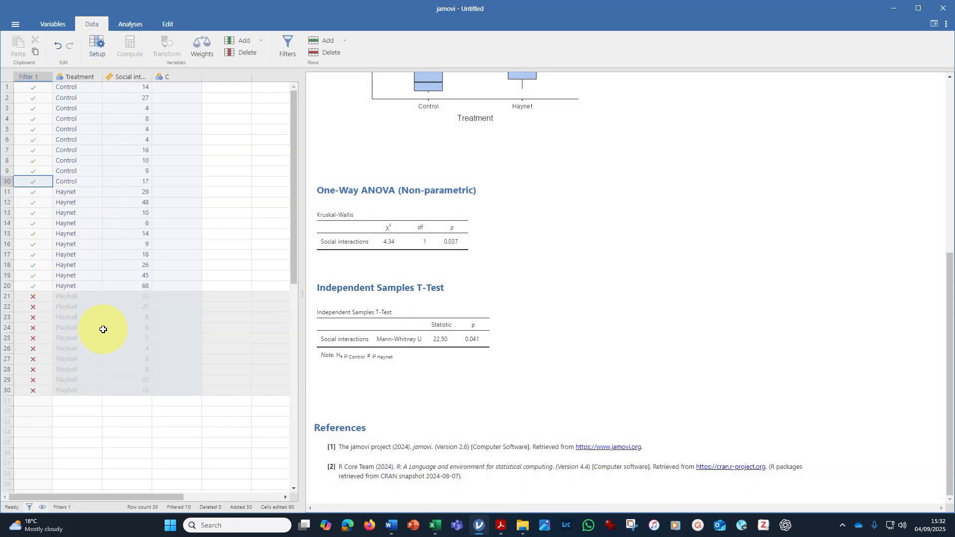
pyautogui.click(286, 48)
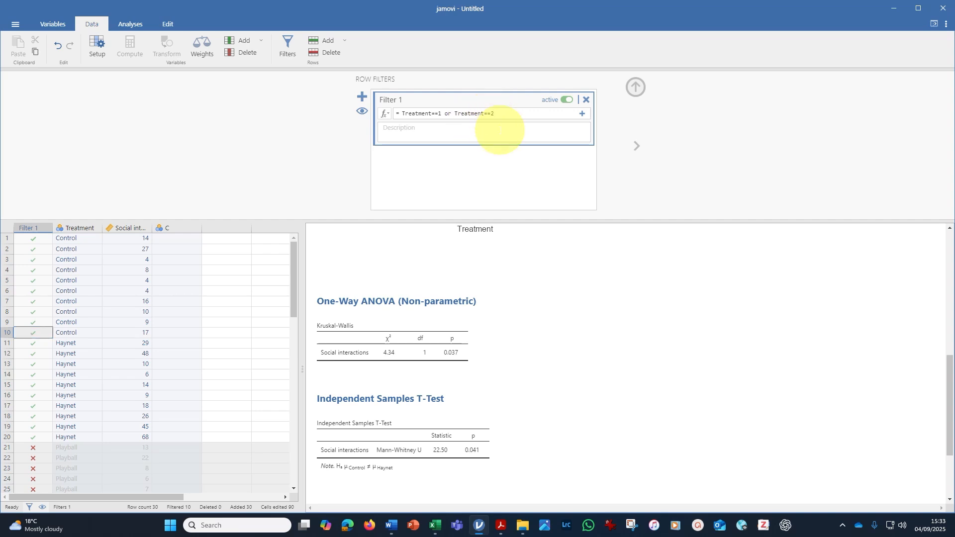
pyautogui.press('BackSpace')
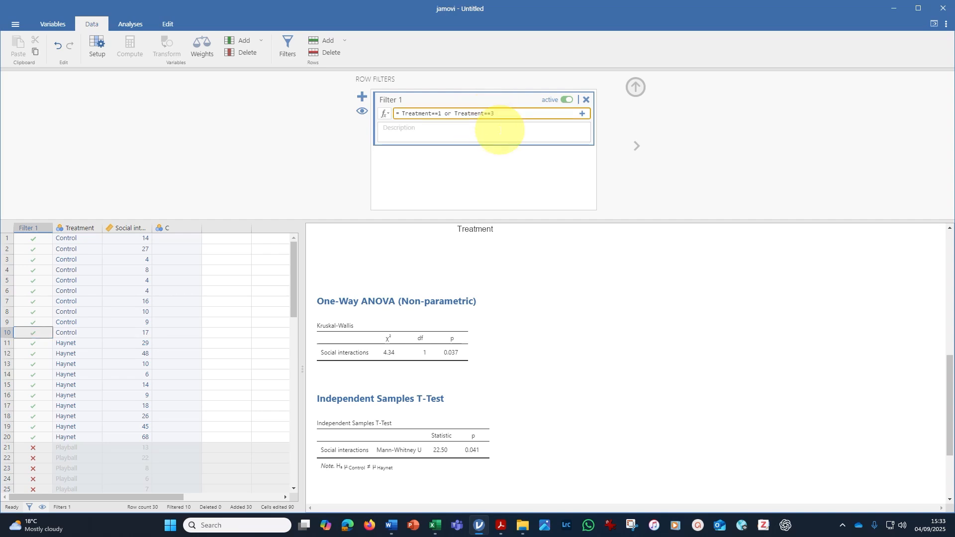
pyautogui.press('Return')
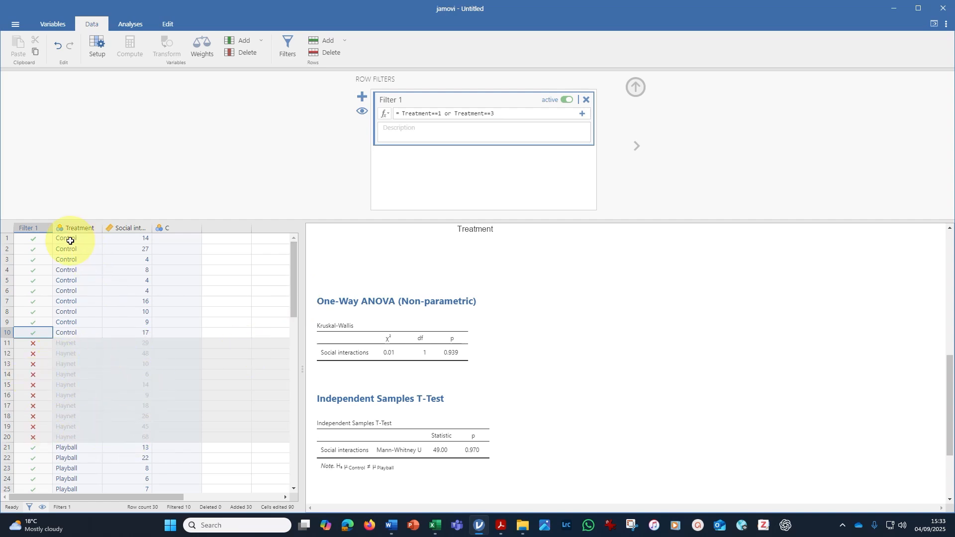
pyautogui.scroll(-1, 103, 464)
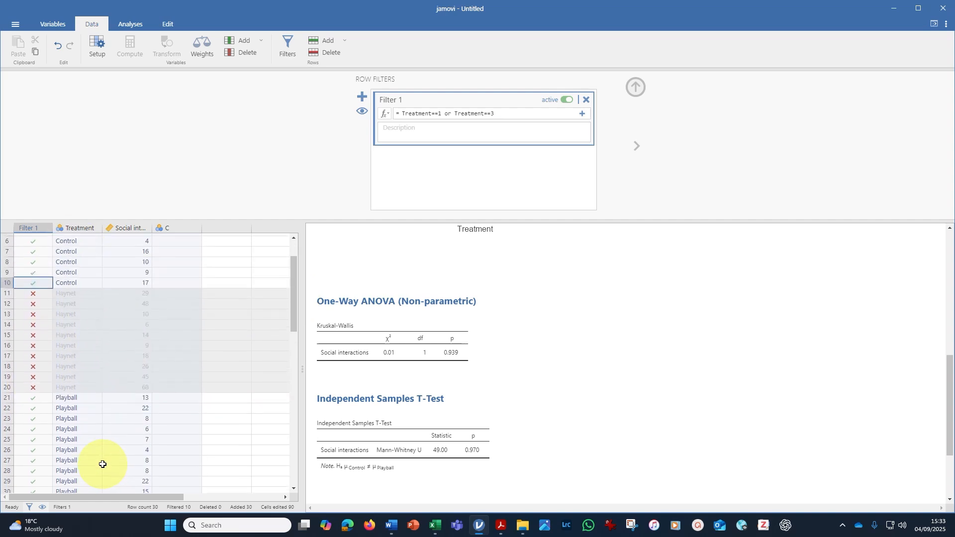
pyautogui.scroll(1, 102, 462)
pyautogui.click(132, 25)
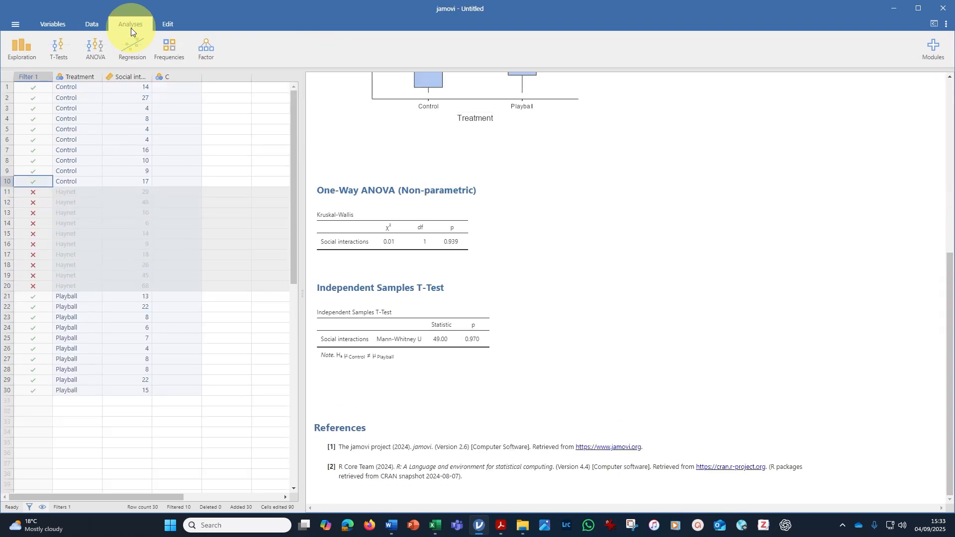
pyautogui.click(52, 52)
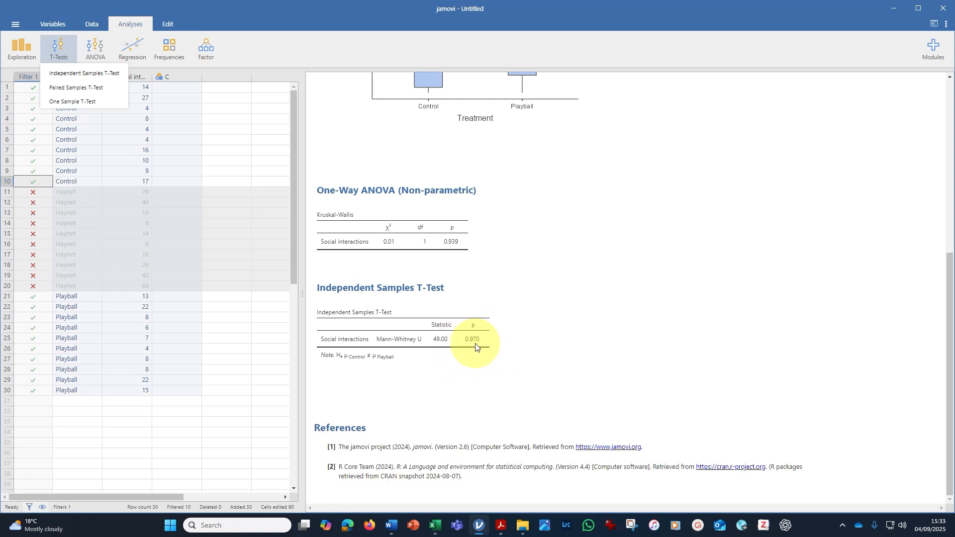
# - Change the row filter to Treatment==2 or Treatment==3 and check the included rows, test results and box plot
pyautogui.click(97, 25)
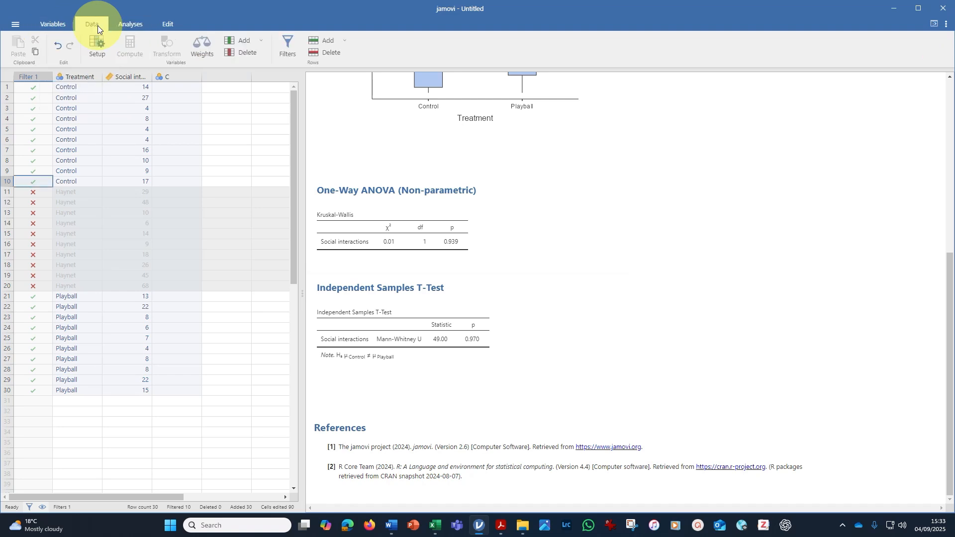
pyautogui.click(290, 46)
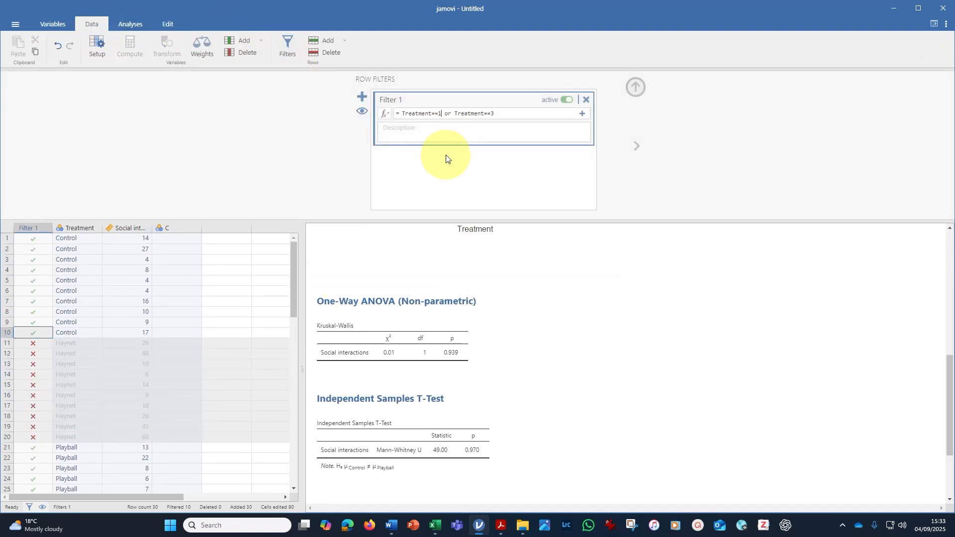
pyautogui.press('BackSpace')
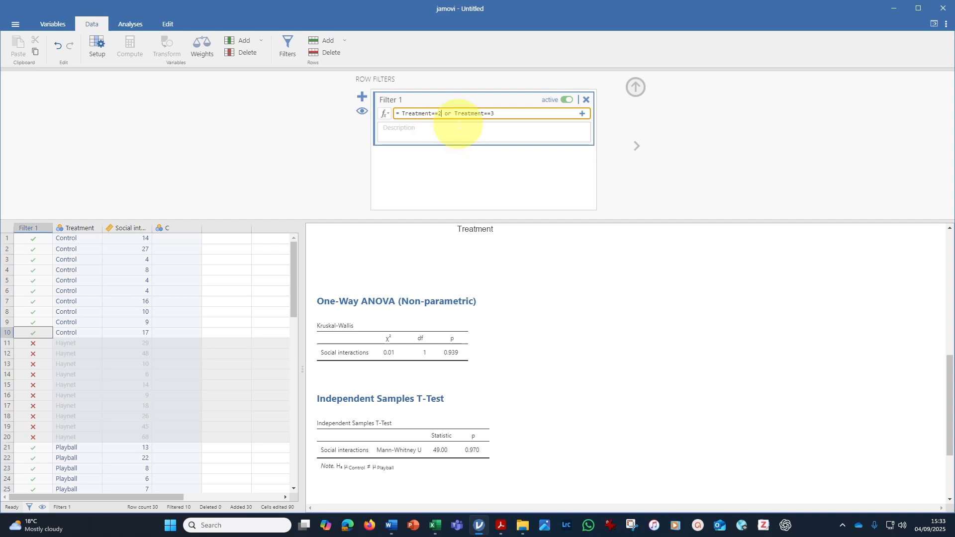
pyautogui.write('2')
pyautogui.press('Return')
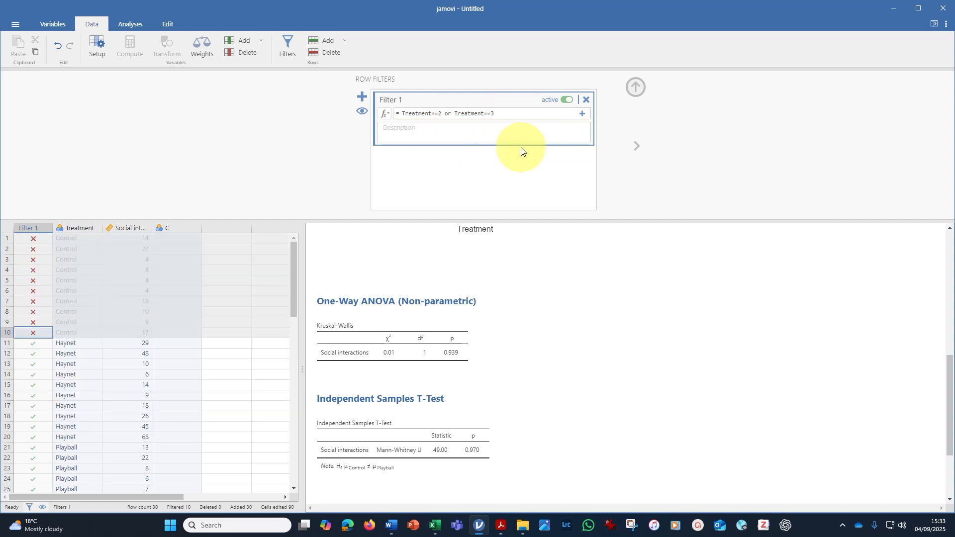
pyautogui.scroll(-4, 165, 332)
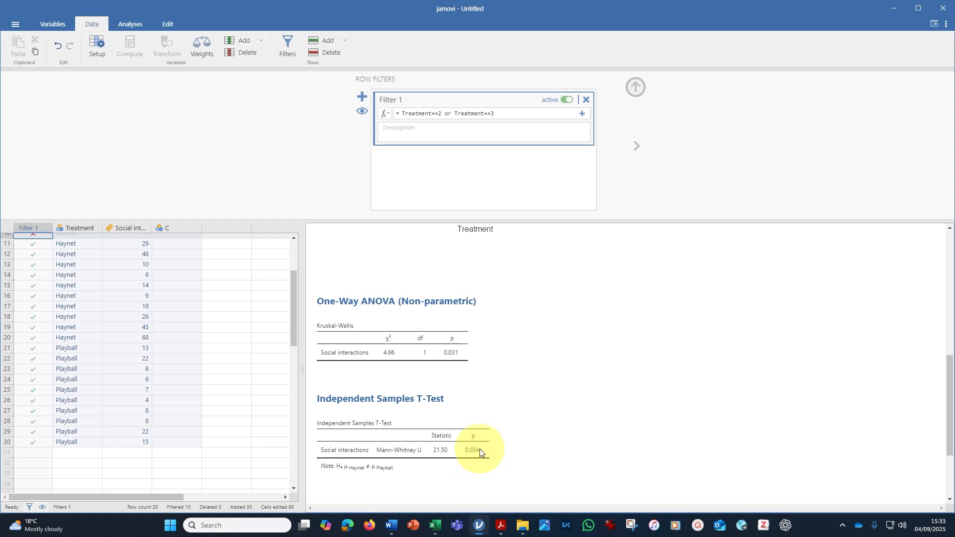
pyautogui.scroll(1, 482, 264)
pyautogui.scroll(5, 483, 264)
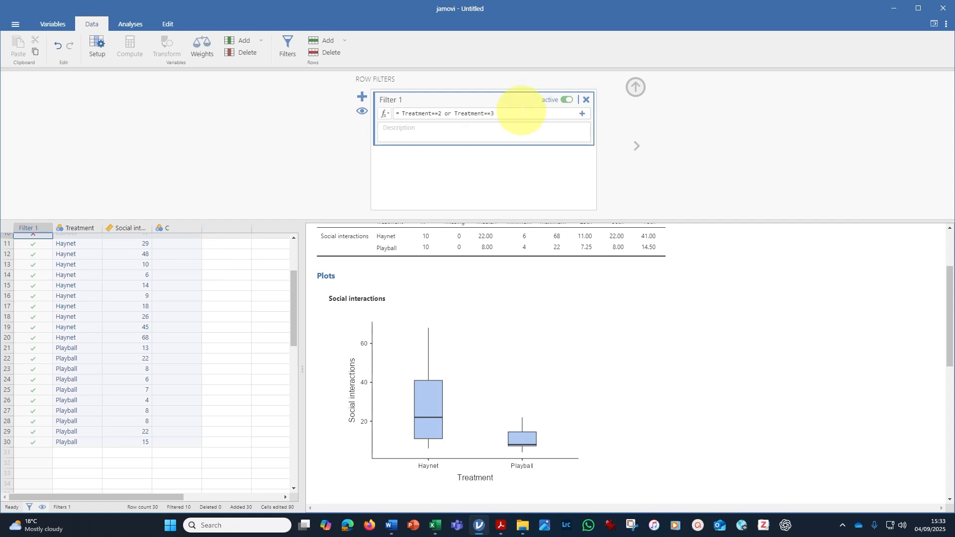
# - Clear the row filter's formula so all three treatments are included, and review the box plot
pyautogui.moveTo(497, 113); pyautogui.dragTo(387, 113)
pyautogui.press('Delete')
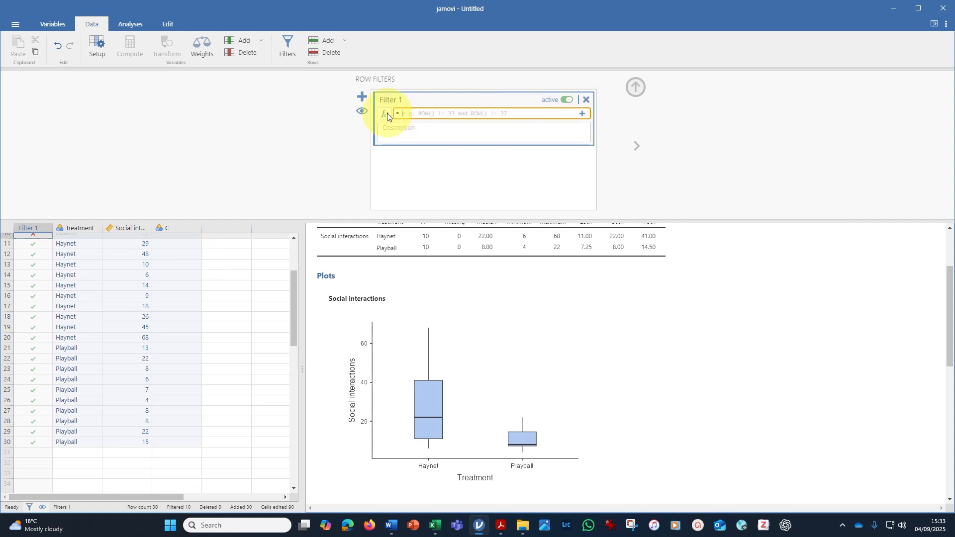
pyautogui.click(703, 170)
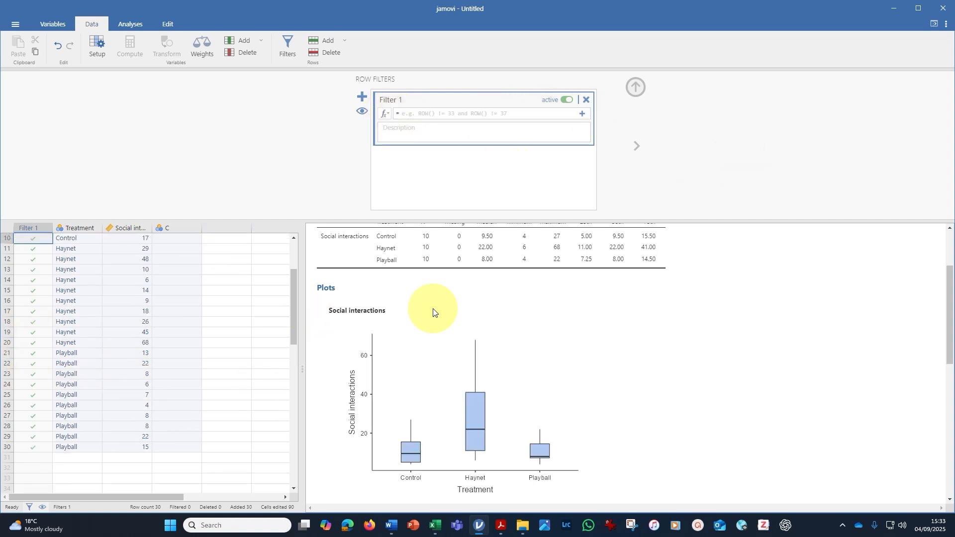
pyautogui.scroll(-3, 485, 326)
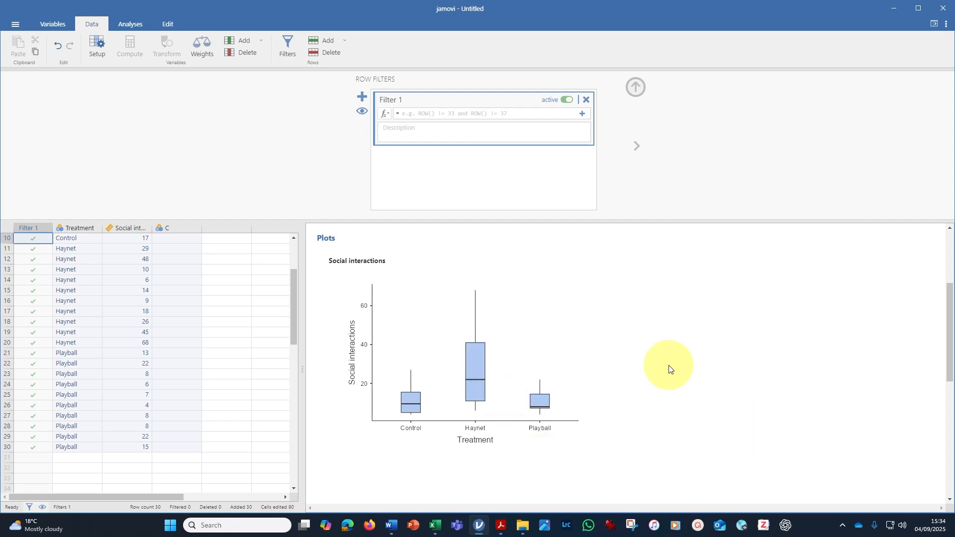
# - Copy the Descriptives table from the jamovi results and paste it into Excel's Kruskal Wallis sheet at cell I7
pyautogui.scroll(3, 594, 368)
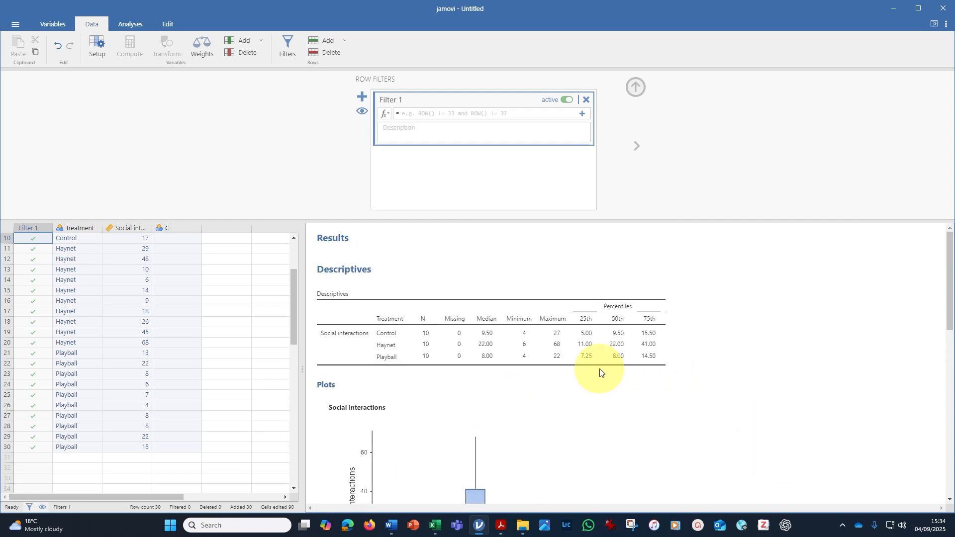
pyautogui.rightClick(466, 311)
pyautogui.click(500, 313)
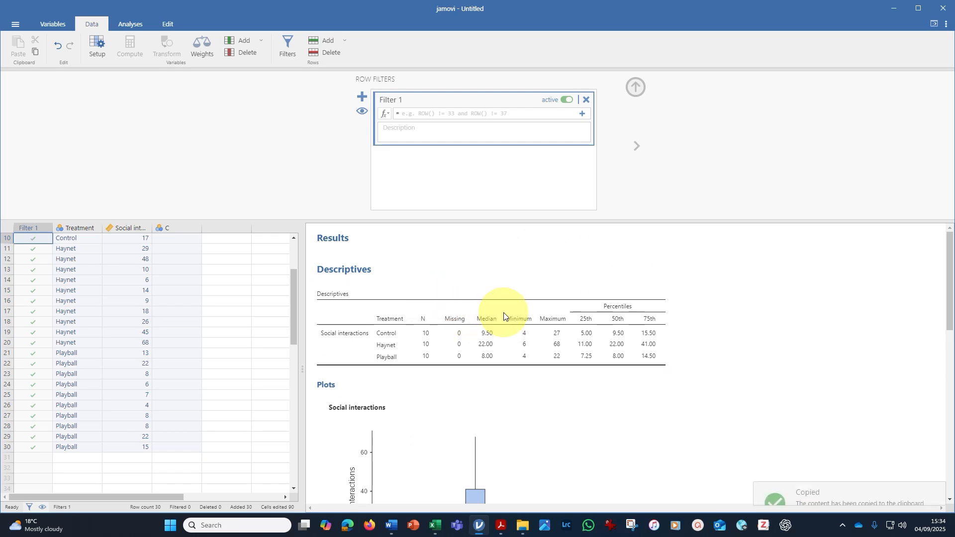
pyautogui.click(436, 524)
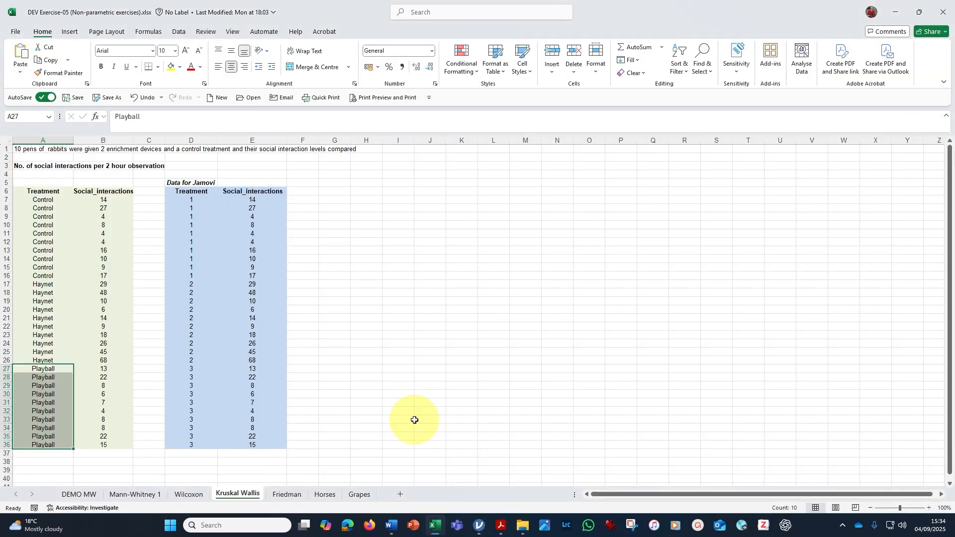
pyautogui.click(394, 201)
pyautogui.rightClick(393, 200)
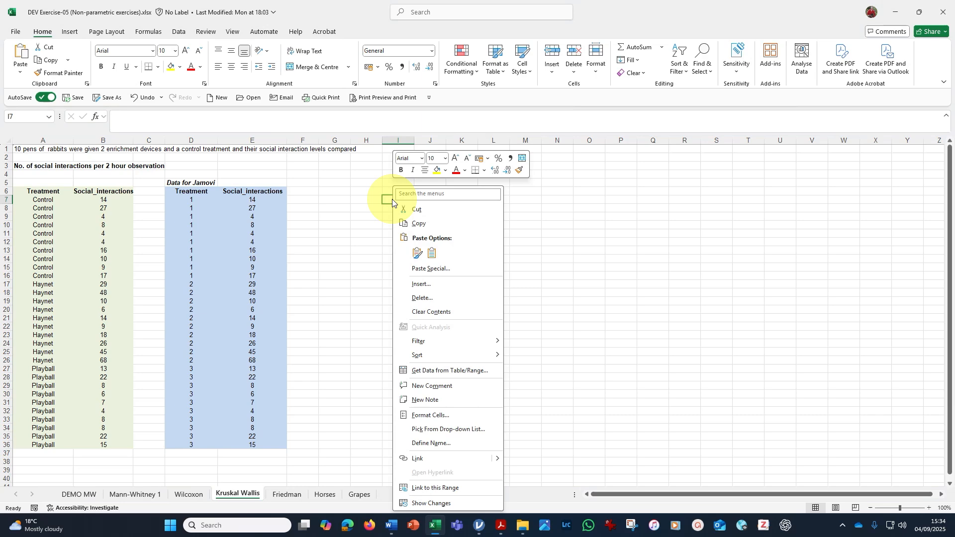
pyautogui.click(421, 250)
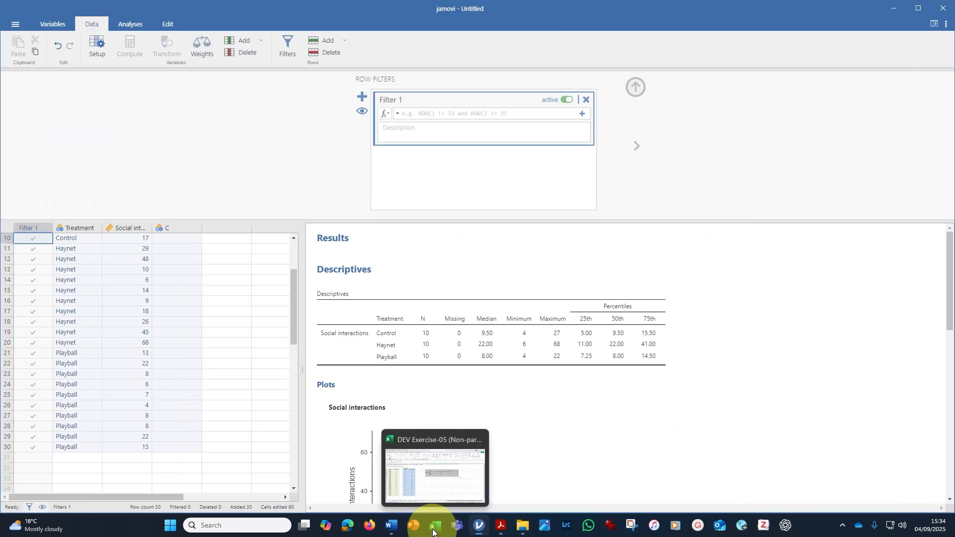
# - Copy the Kruskal-Wallis result table from jamovi and paste it into the Excel sheet at cell I16, below the descriptives
pyautogui.click(431, 525)
pyautogui.scroll(-6, 528, 350)
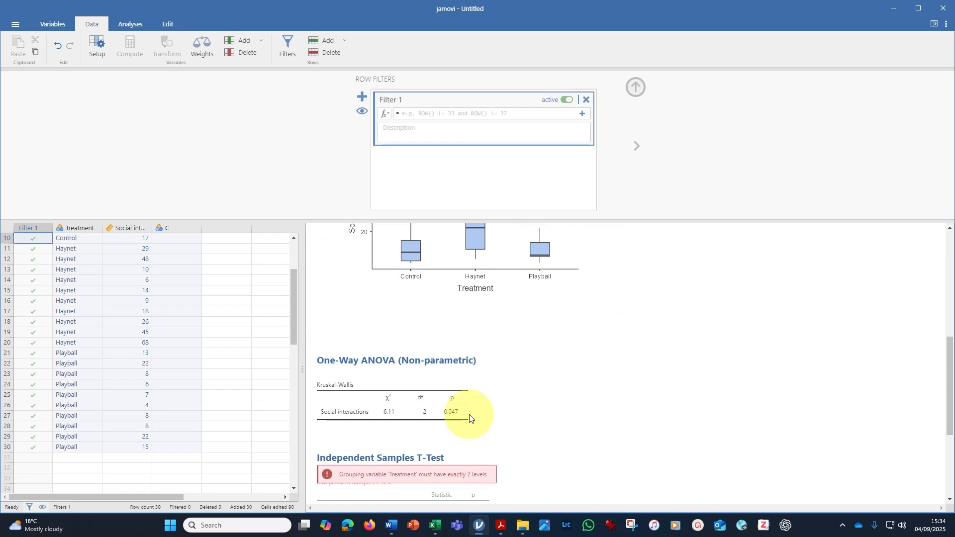
pyautogui.rightClick(418, 401)
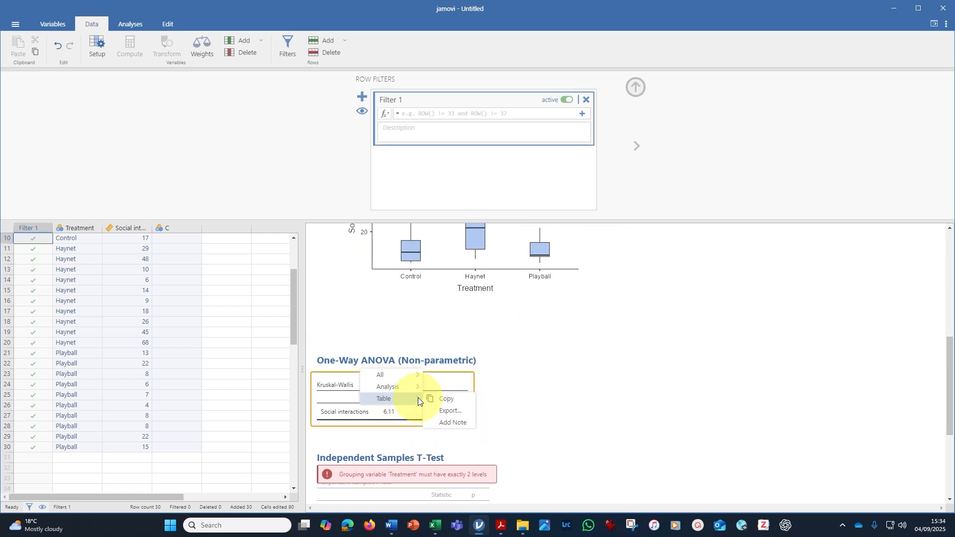
pyautogui.click(453, 399)
pyautogui.click(435, 525)
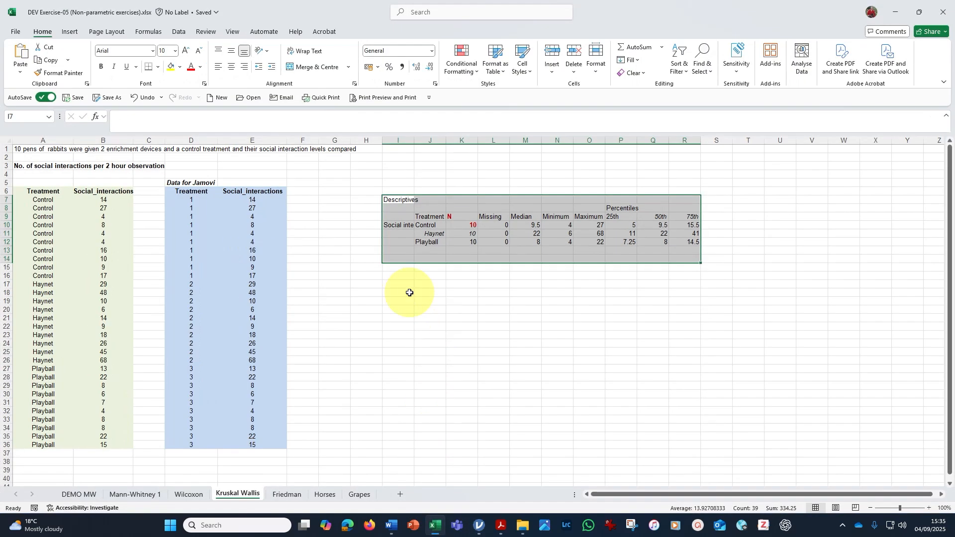
pyautogui.click(398, 277)
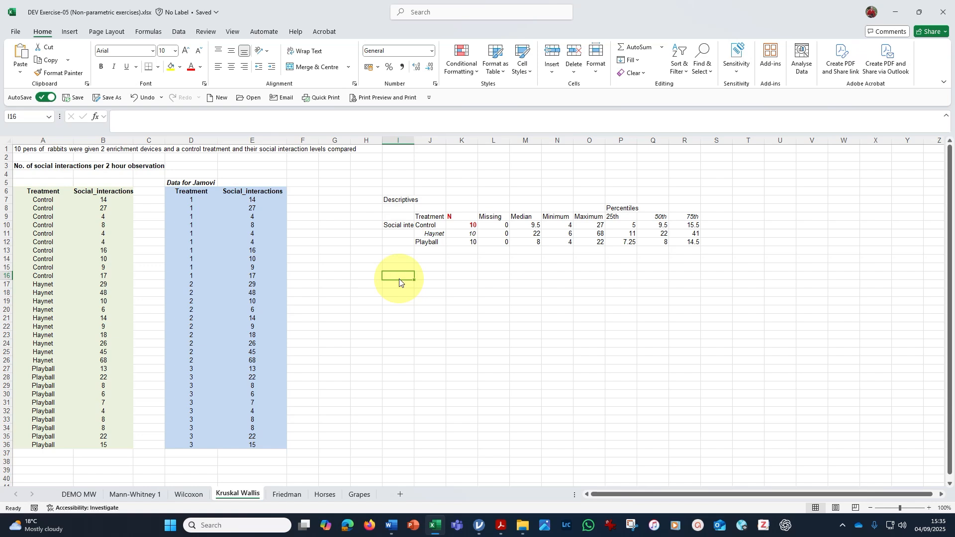
pyautogui.rightClick(399, 277)
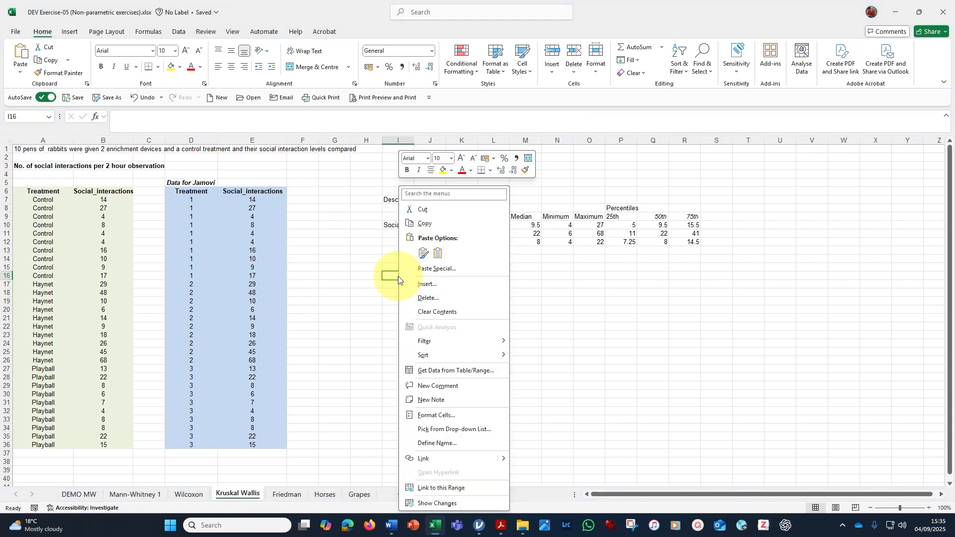
pyautogui.click(427, 252)
pyautogui.click(587, 323)
# - Reset the N heading and the Control count below it (K9:K10) to the automatic font colour without bold
pyautogui.moveTo(461, 217); pyautogui.dragTo(463, 225)
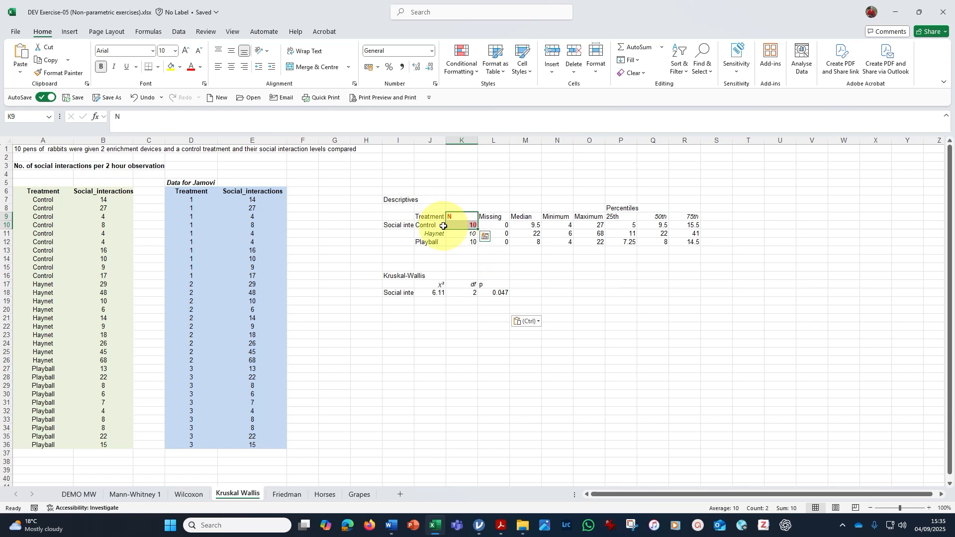
pyautogui.click(200, 67)
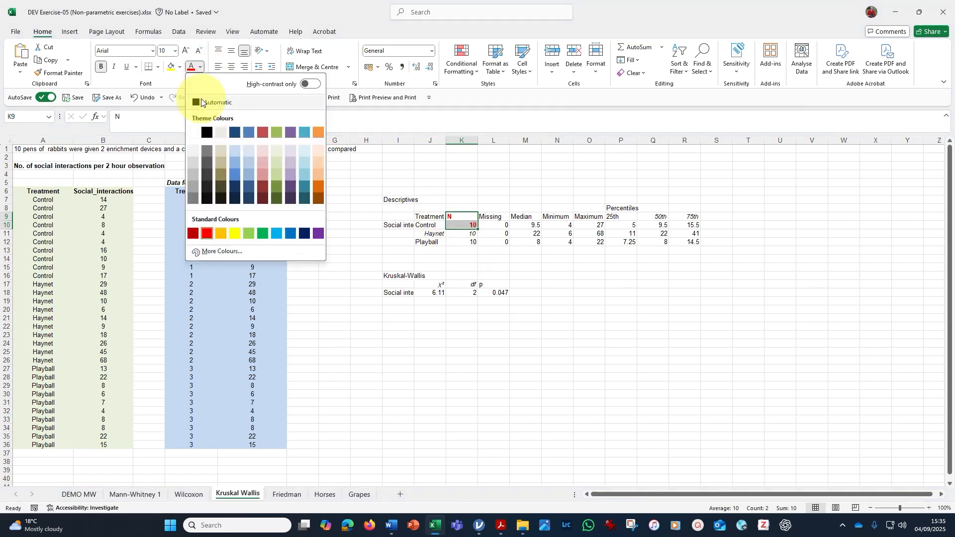
pyautogui.click(196, 100)
pyautogui.click(582, 358)
pyautogui.moveTo(454, 214); pyautogui.dragTo(458, 227)
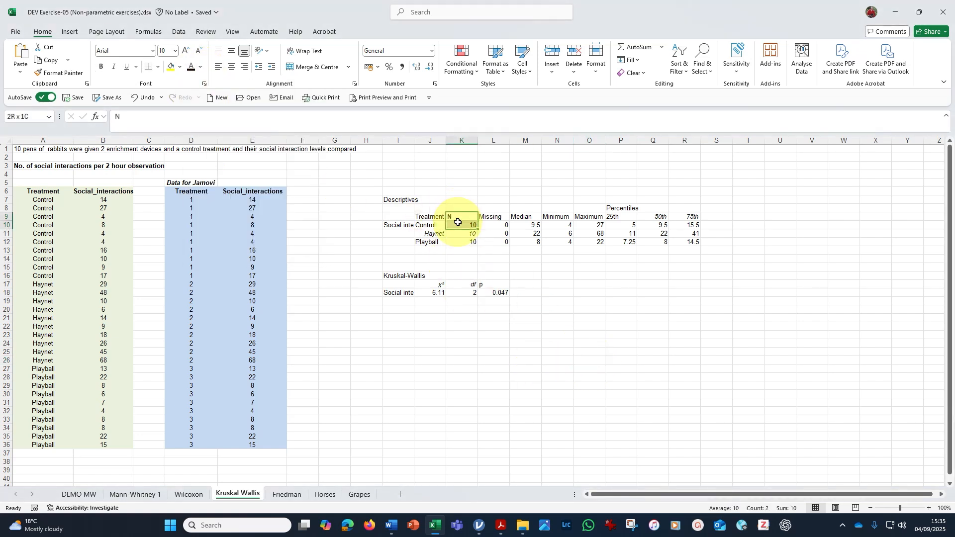
pyautogui.click(589, 327)
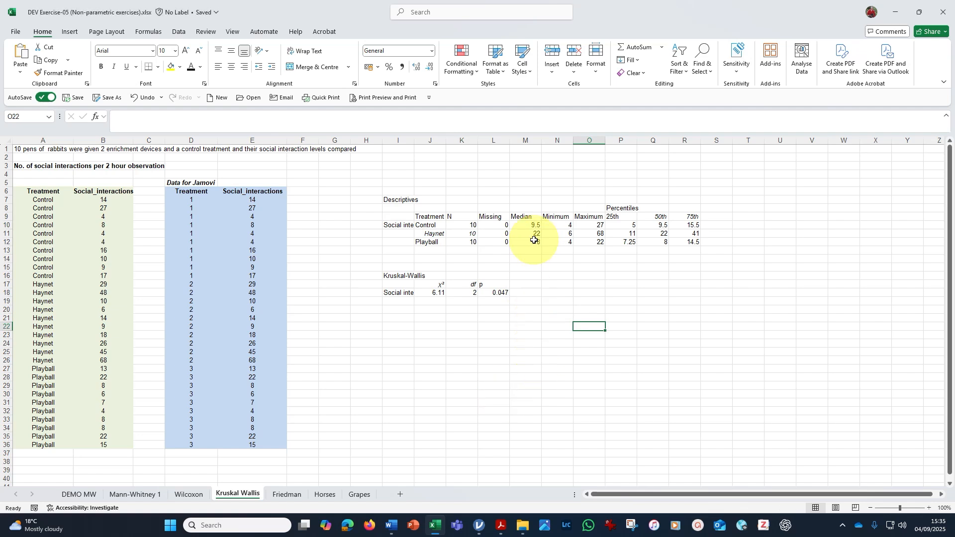
# - Fill the Median, 25th and 75th percentile columns of the Descriptives table and the Kruskal-Wallis p-value cell with the lightest orange theme colour
pyautogui.moveTo(524, 217); pyautogui.dragTo(527, 242)
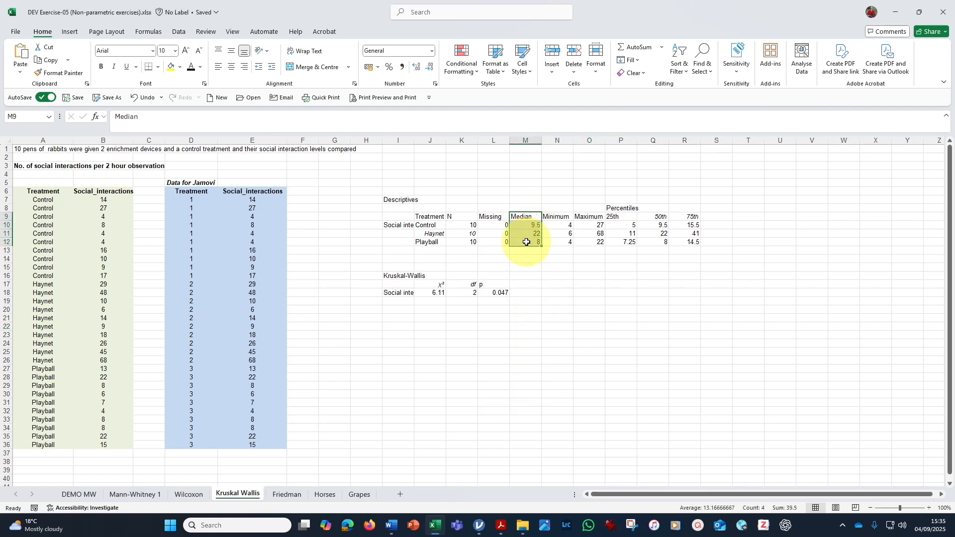
pyautogui.click(180, 67)
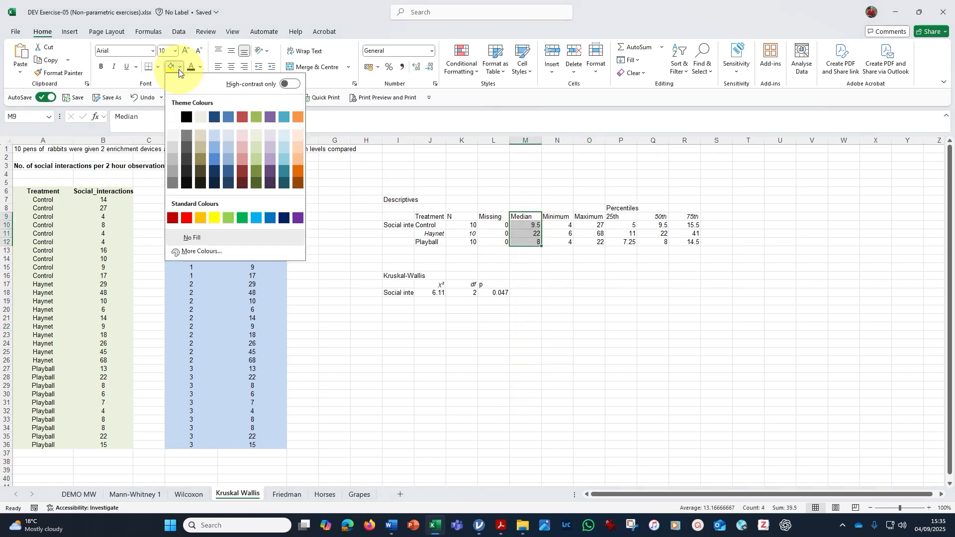
pyautogui.click(297, 136)
pyautogui.moveTo(622, 217); pyautogui.dragTo(622, 243)
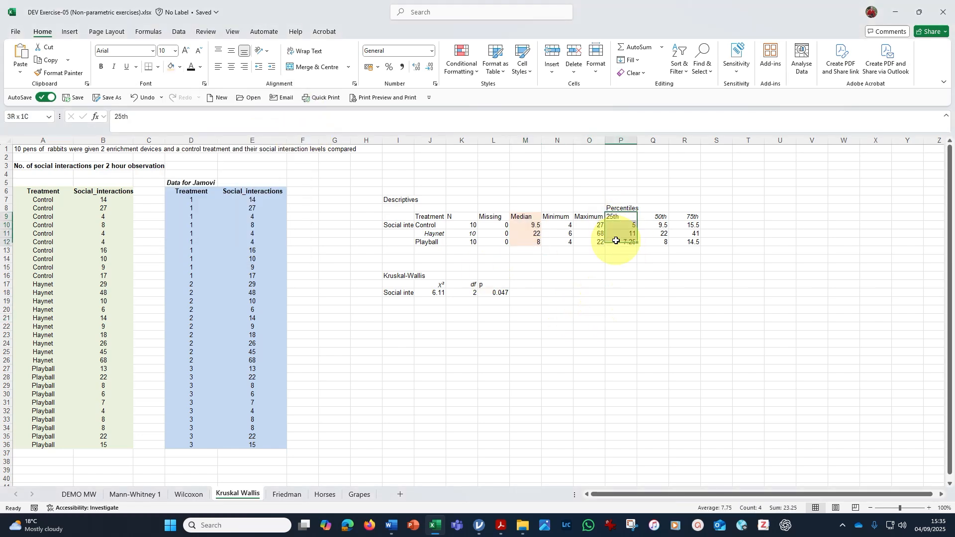
pyautogui.click(172, 67)
pyautogui.moveTo(689, 217); pyautogui.dragTo(685, 239)
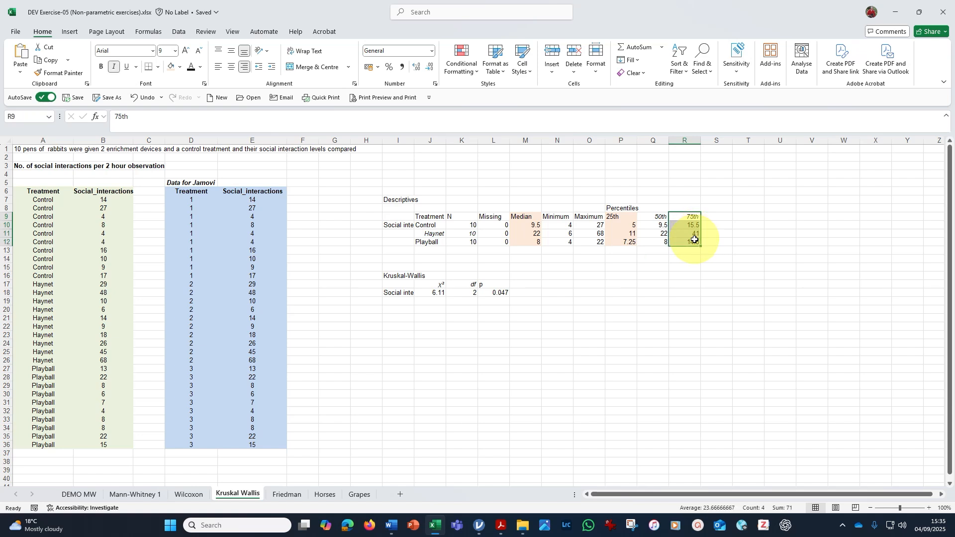
pyautogui.click(172, 67)
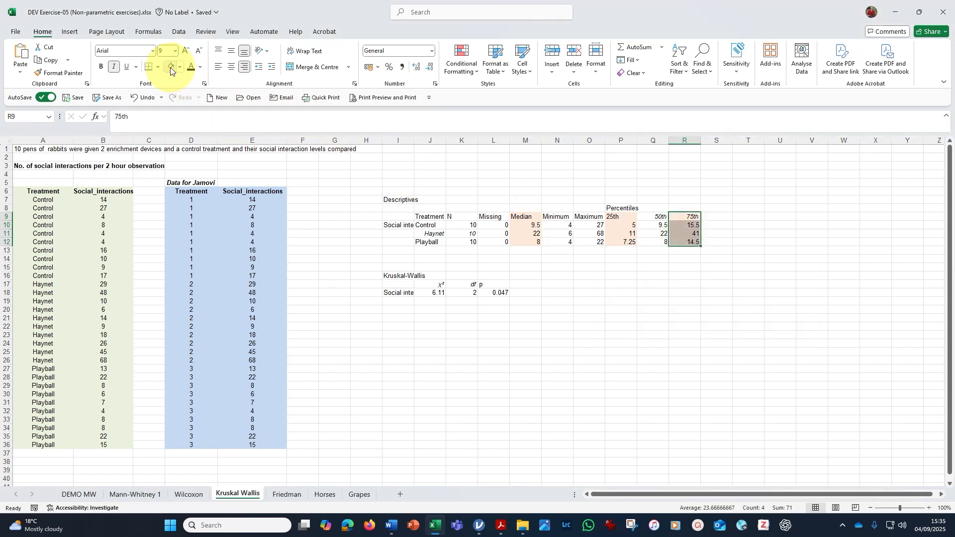
pyautogui.click(555, 397)
pyautogui.click(488, 293)
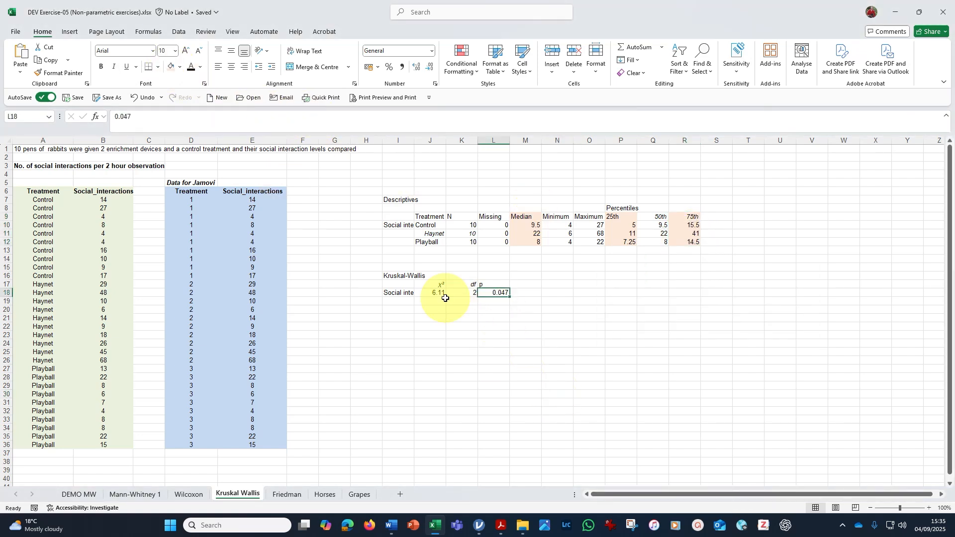
pyautogui.click(171, 67)
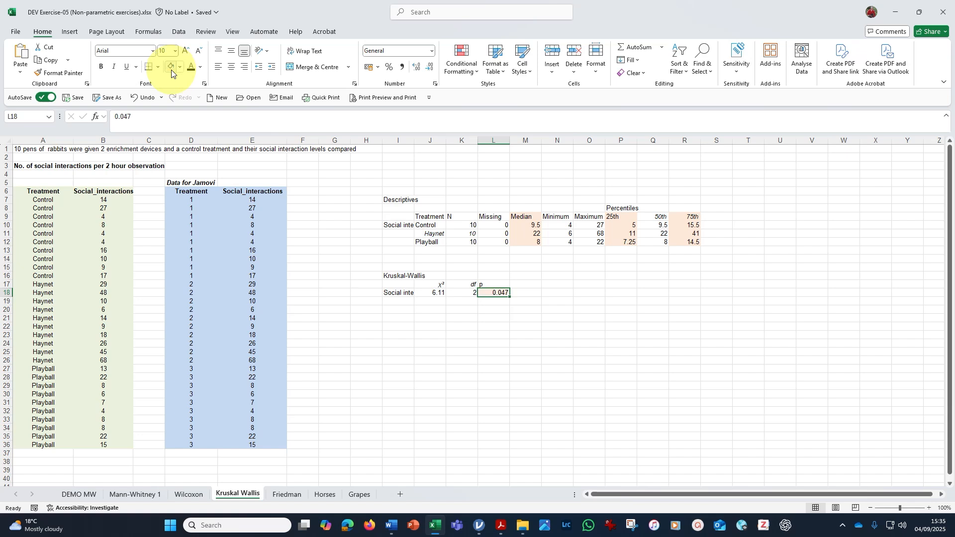